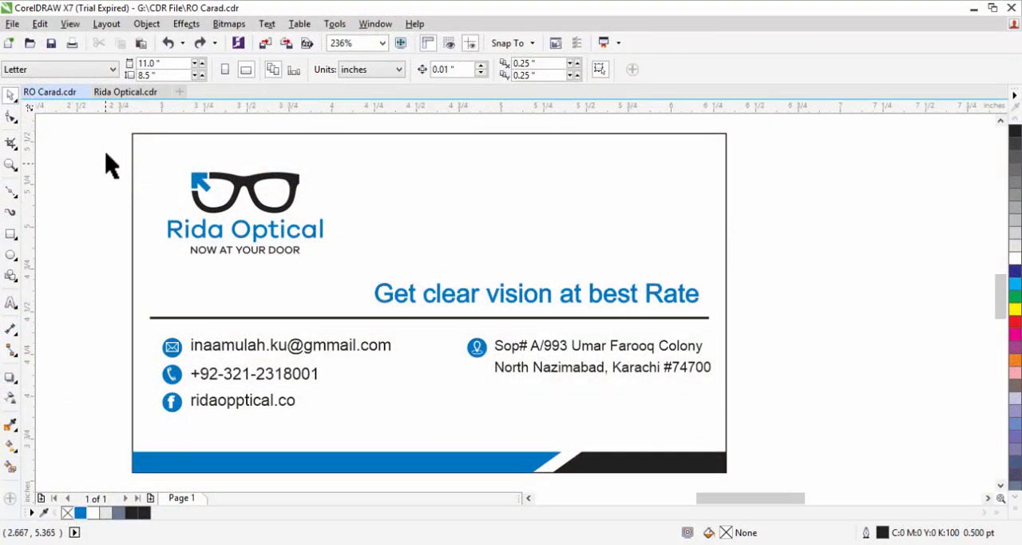
# - Group all the card's artwork except the frame and move it beside the card, leaving the rectangle empty
pyautogui.moveTo(99, 146); pyautogui.dragTo(736, 482)
pyautogui.hotkey('ctrl', 'g')
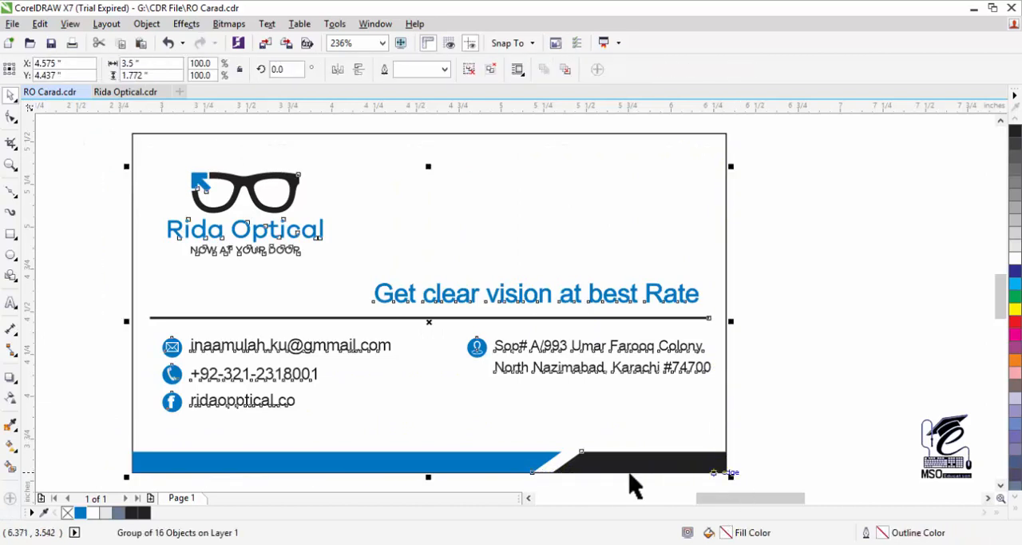
pyautogui.moveTo(430, 323); pyautogui.dragTo(977, 337)
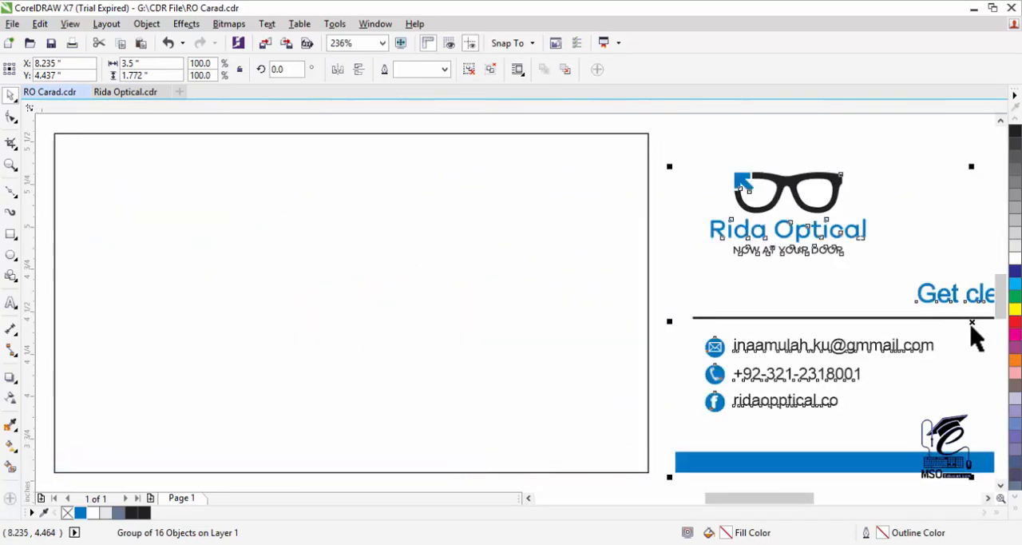
# - Draw a straight Bézier line about 3.9 by 2.2 inches diagonally across the empty card frame, extending past its upper-right and lower-left corners
pyautogui.click(11, 234)
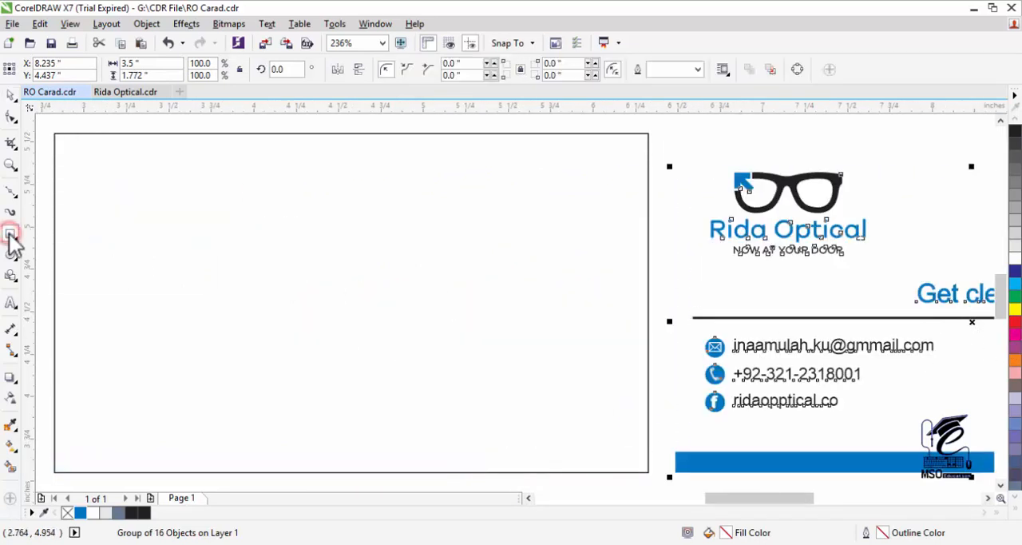
pyautogui.click(12, 332)
pyautogui.click(11, 192)
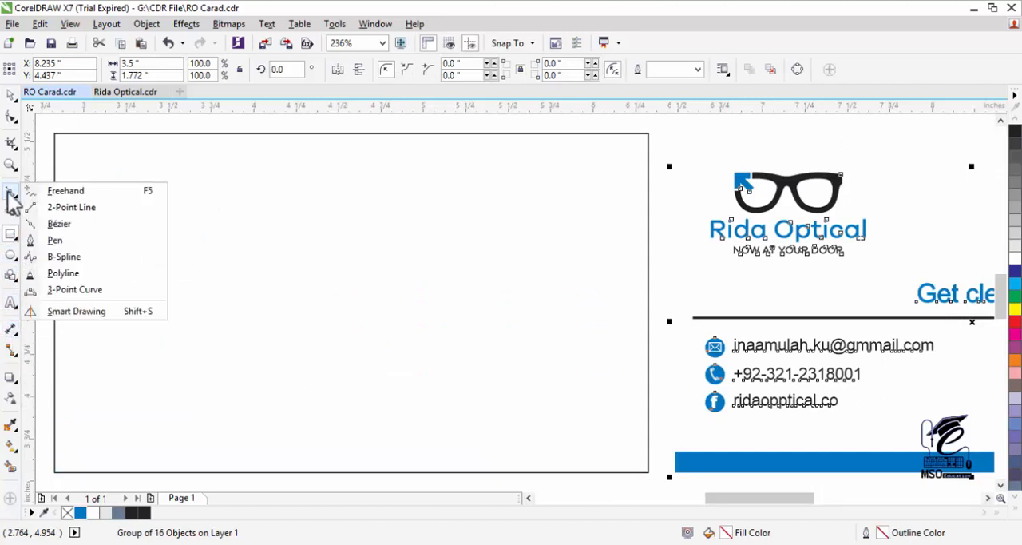
pyautogui.click(60, 224)
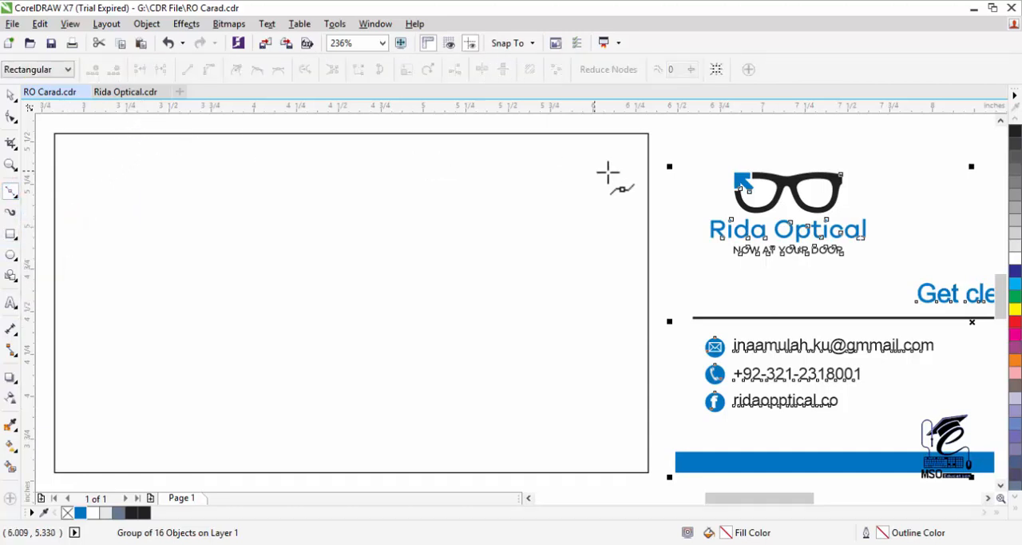
pyautogui.click(663, 127)
pyautogui.moveTo(589, 186); pyautogui.dragTo(99, 471)
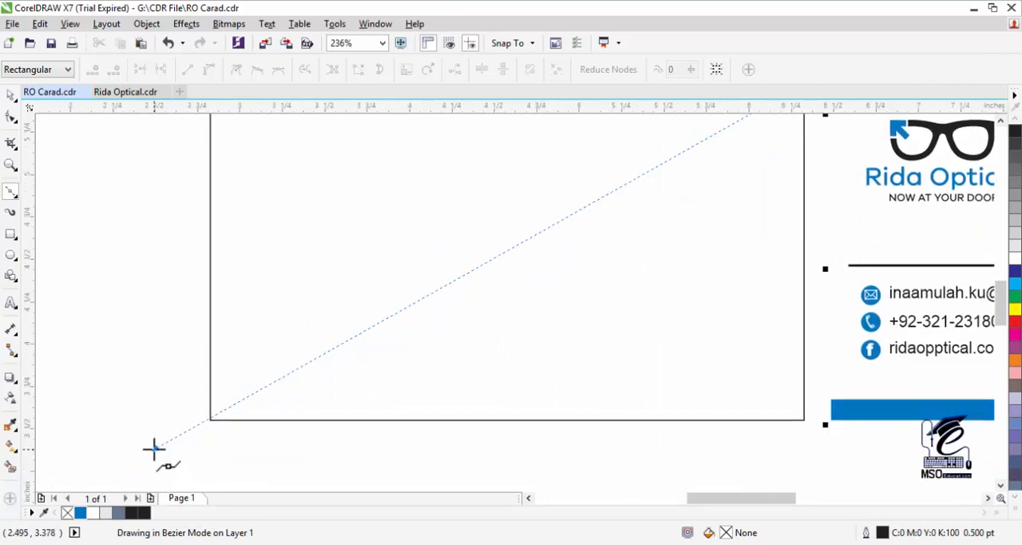
pyautogui.click(154, 448)
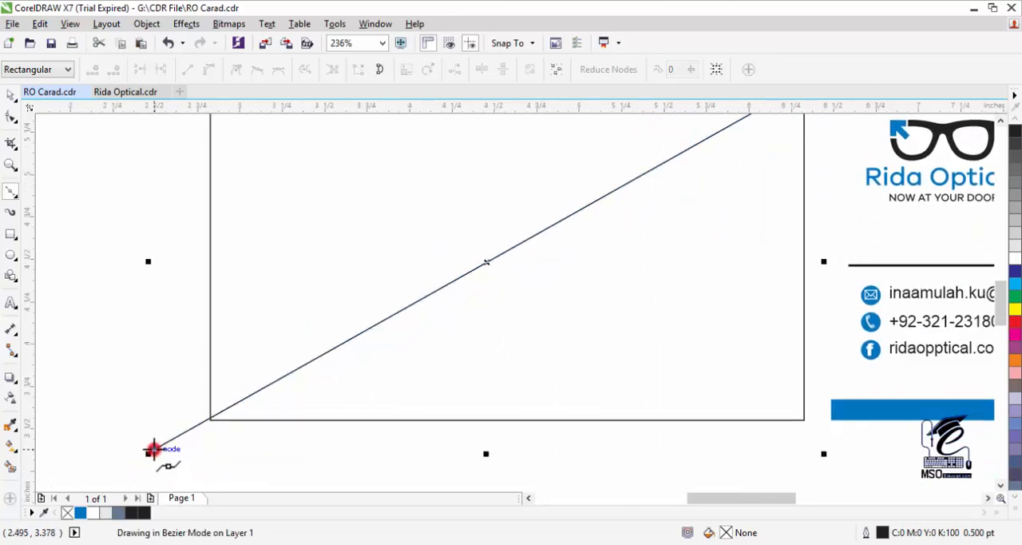
pyautogui.press('F3')
pyautogui.click(11, 94)
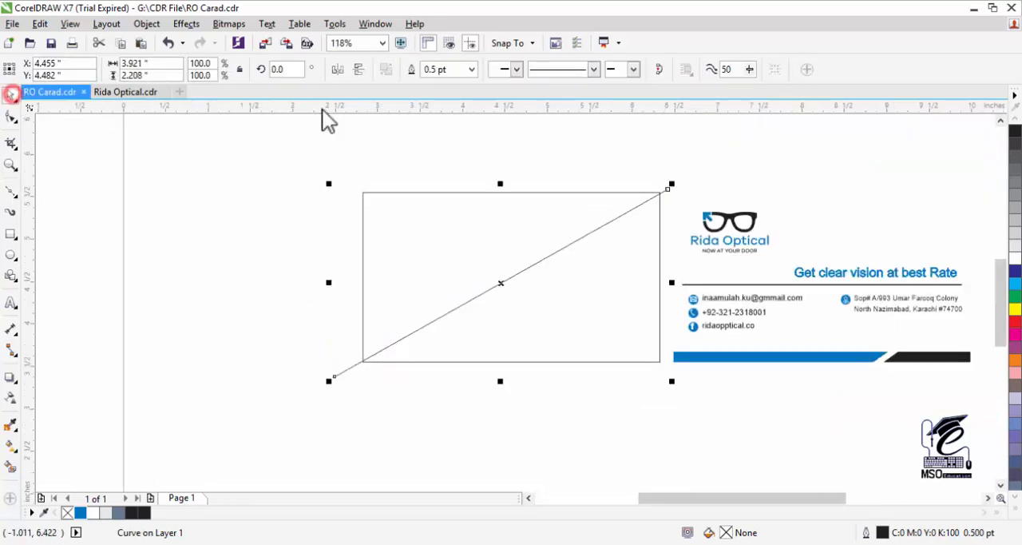
# - Set the diagonal line's outline width to 2.0 pt and its outline colour to 20% black
pyautogui.click(471, 69)
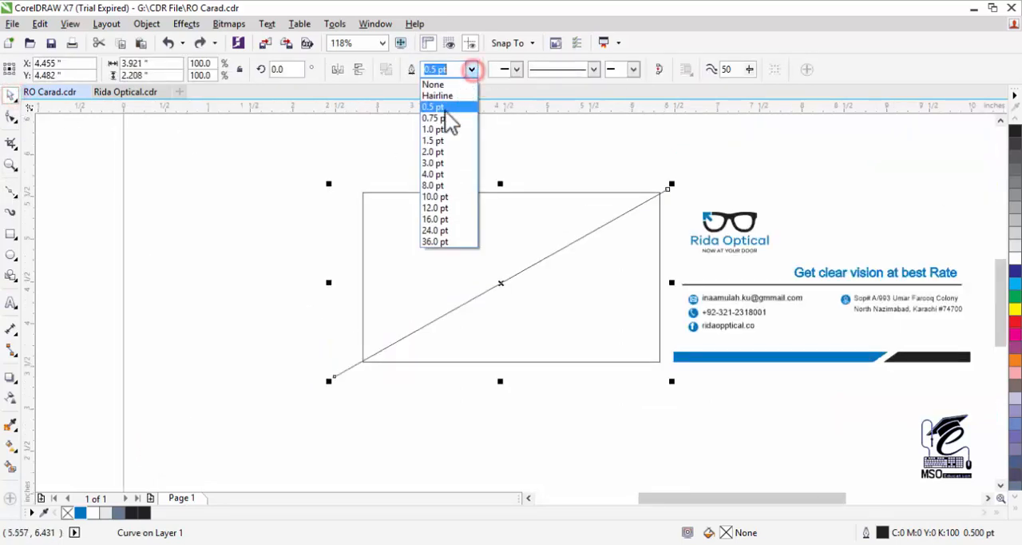
pyautogui.click(444, 118)
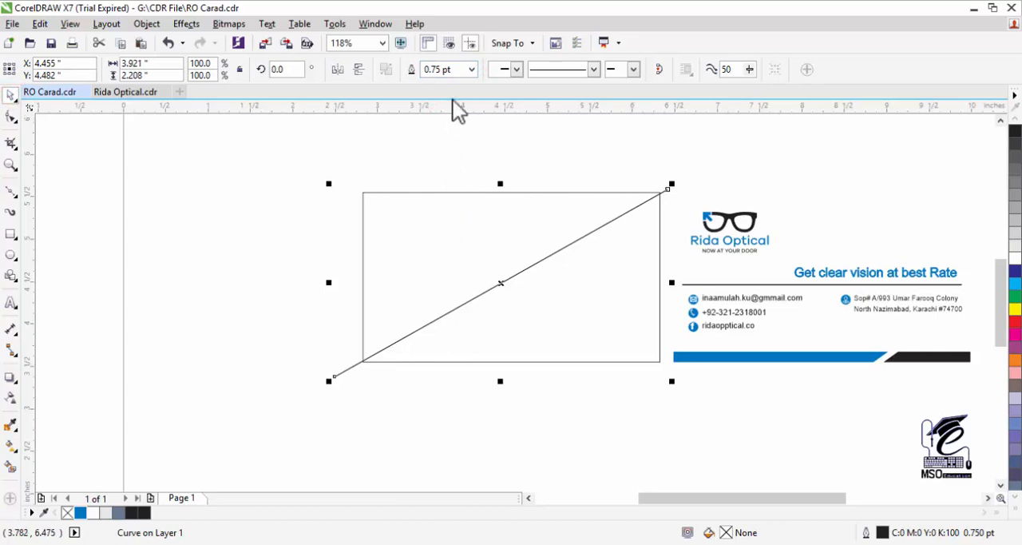
pyautogui.click(473, 70)
pyautogui.click(448, 132)
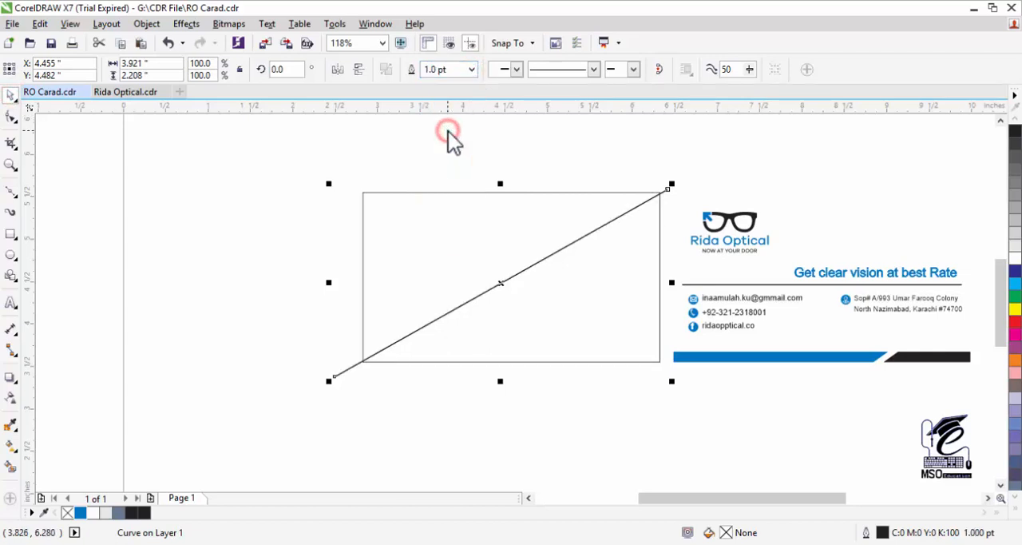
pyautogui.click(471, 69)
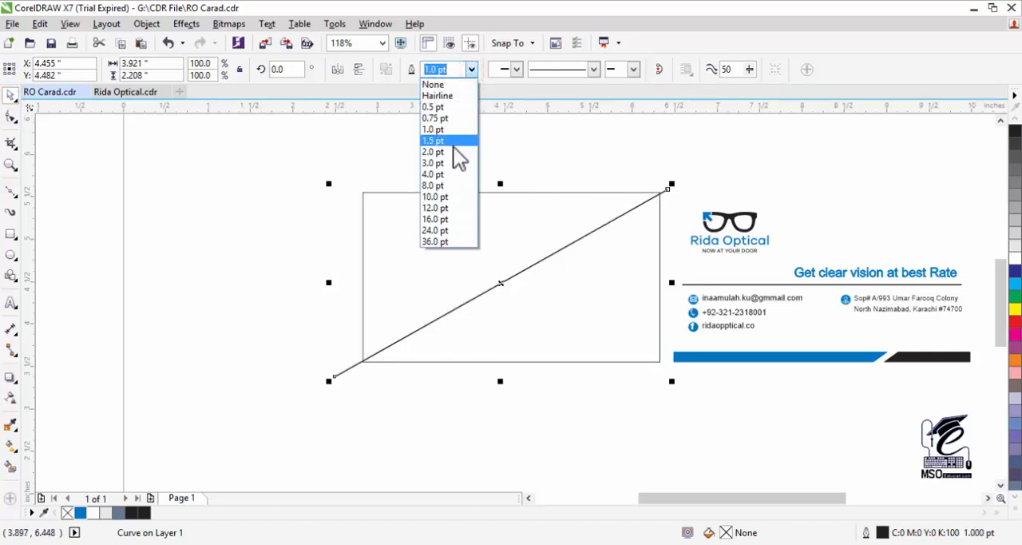
pyautogui.click(451, 152)
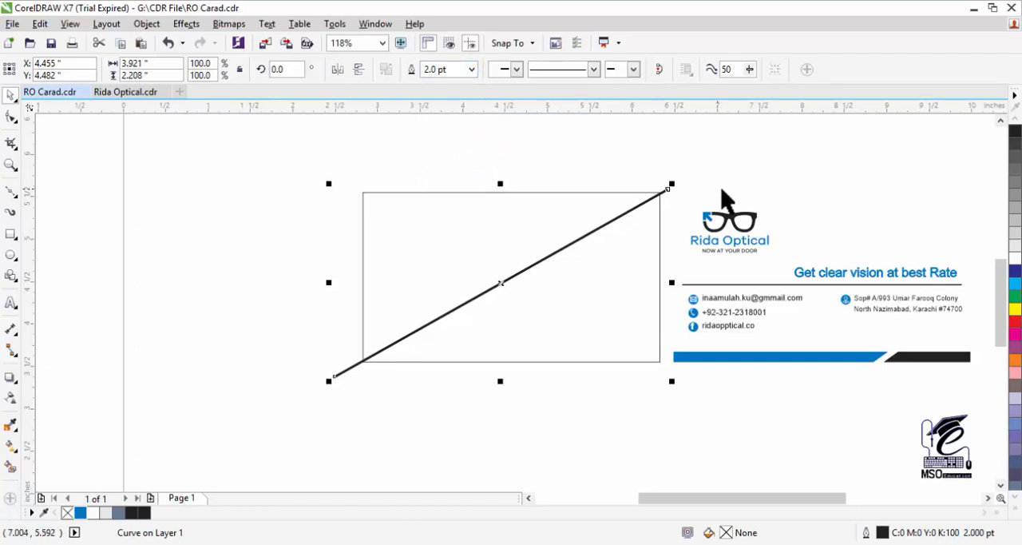
pyautogui.rightClick(1014, 221)
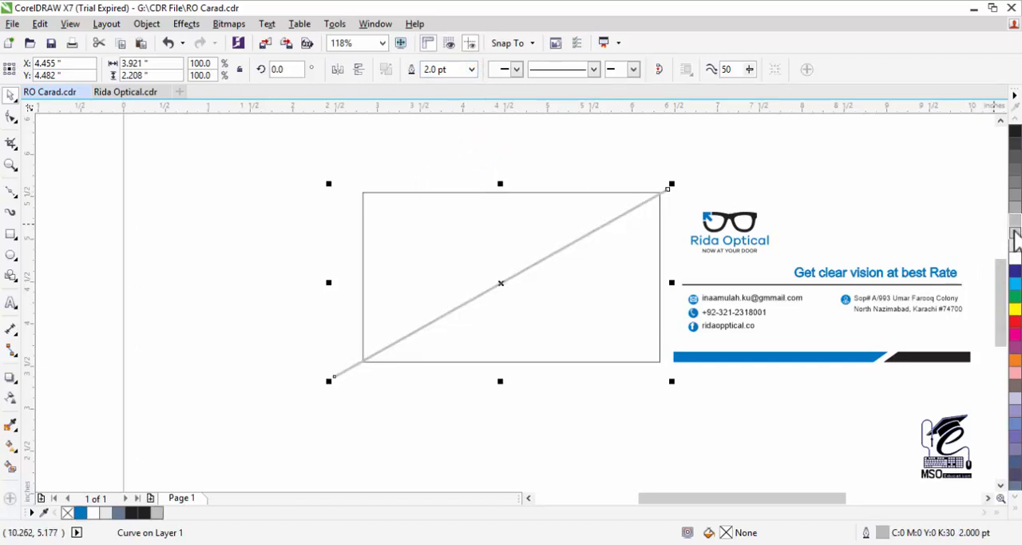
# - Place a copy of the diagonal line about 0.07 inch directly above the original
pyautogui.click(11, 164)
pyautogui.moveTo(306, 204); pyautogui.dragTo(638, 302)
pyautogui.click(598, 291)
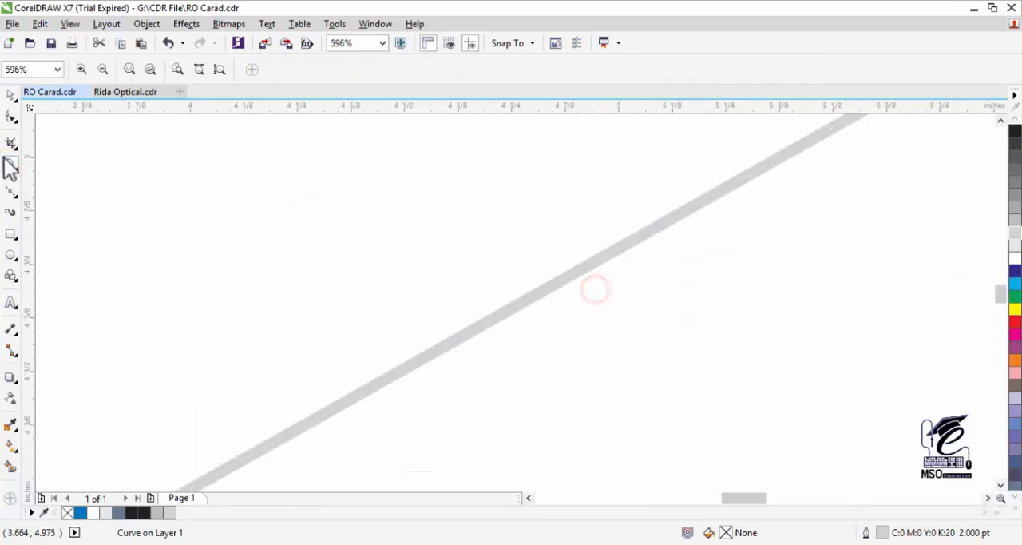
pyautogui.click(10, 95)
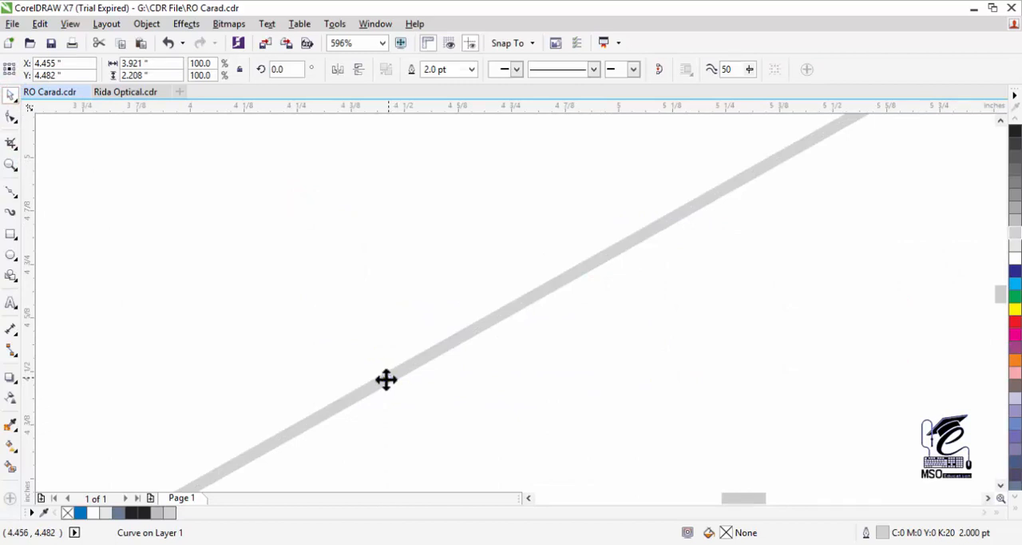
pyautogui.moveTo(386, 380); pyautogui.dragTo(373, 351)
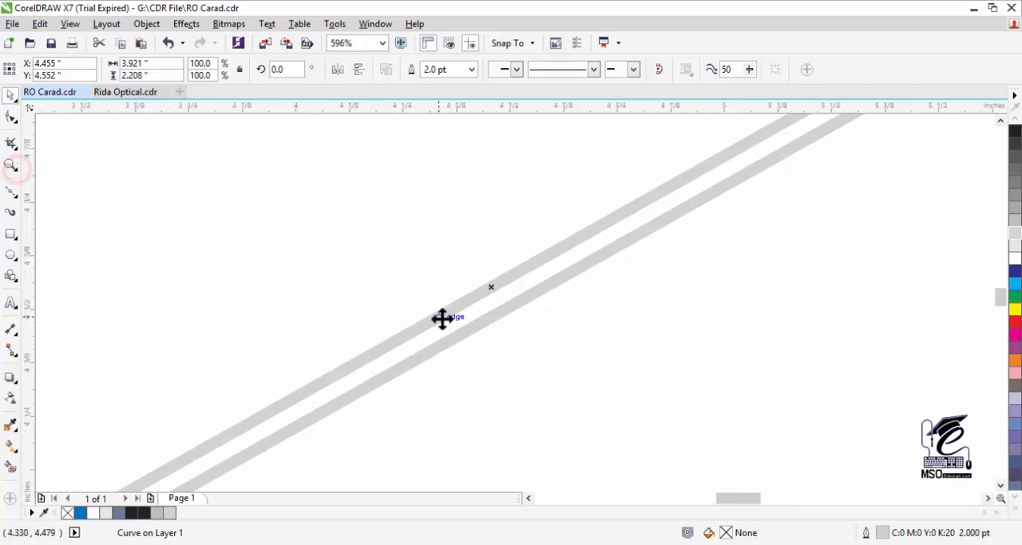
# - Repeat the upward duplication of the diagonal line until the stripes cover the card frame's upper-left half
pyautogui.click(11, 163)
pyautogui.scroll(-2, 406, 275)
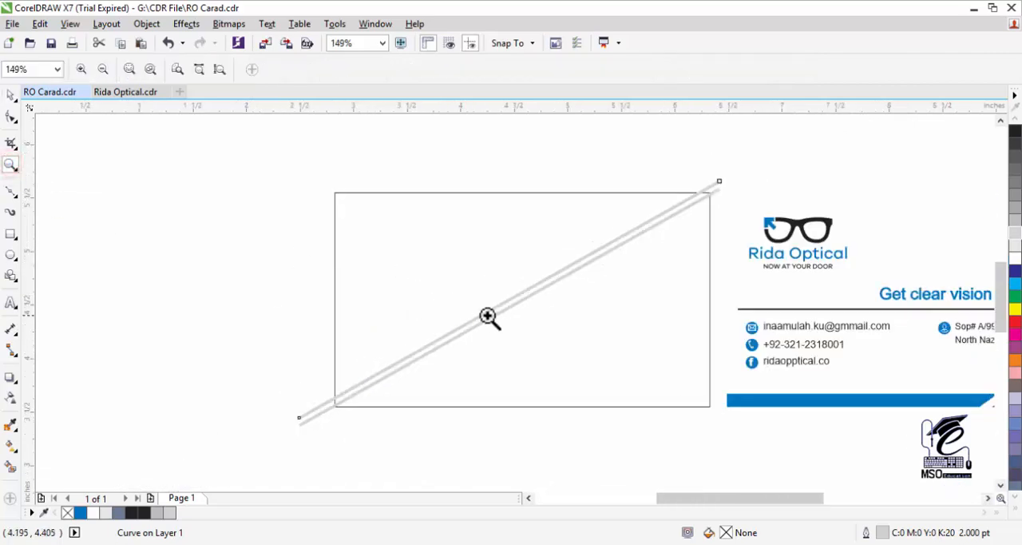
pyautogui.hotkey('ctrl', 'r')
pyautogui.hotkey('ctrl', 'r')
pyautogui.hotkey('ctrl', 'r')
pyautogui.hotkey('ctrl', 'r')
pyautogui.hotkey('ctrl', 'r')
pyautogui.hotkey('ctrl', 'r')
pyautogui.hotkey('ctrl', 'r')
pyautogui.hotkey('ctrl', 'r')
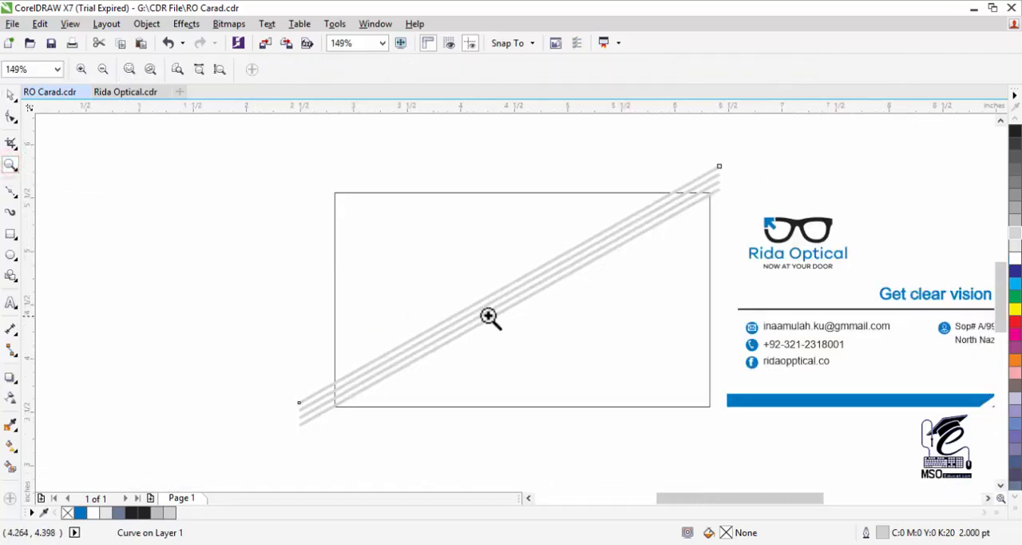
pyautogui.hotkey('ctrl', 'r')
pyautogui.hotkey('ctrl', 'r')
pyautogui.hotkey('ctrl', 'r')
pyautogui.hotkey('ctrl', 'r')
pyautogui.hotkey('ctrl', 'r')
pyautogui.hotkey('ctrl', 'r')
pyautogui.hotkey('ctrl', 'r')
pyautogui.hotkey('ctrl', 'r')
pyautogui.hotkey('ctrl', 'r')
pyautogui.hotkey('ctrl', 'r')
pyautogui.hotkey('ctrl', 'r')
pyautogui.hotkey('ctrl', 'r')
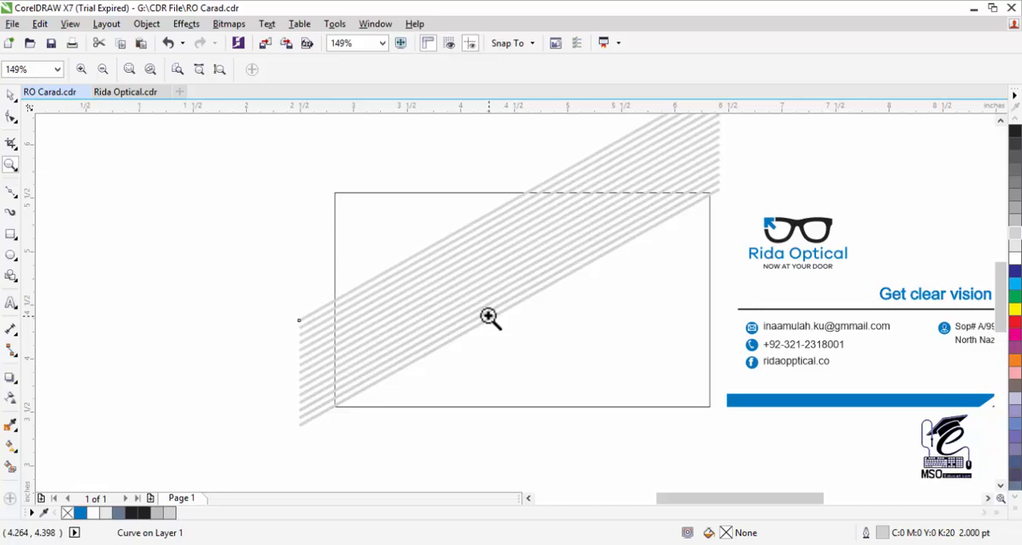
pyautogui.hotkey('ctrl', 'r')
pyautogui.hotkey('ctrl', 'r')
pyautogui.hotkey('ctrl', 'r')
pyautogui.hotkey('ctrl', 'r')
pyautogui.hotkey('ctrl', 'r')
pyautogui.hotkey('ctrl', 'r')
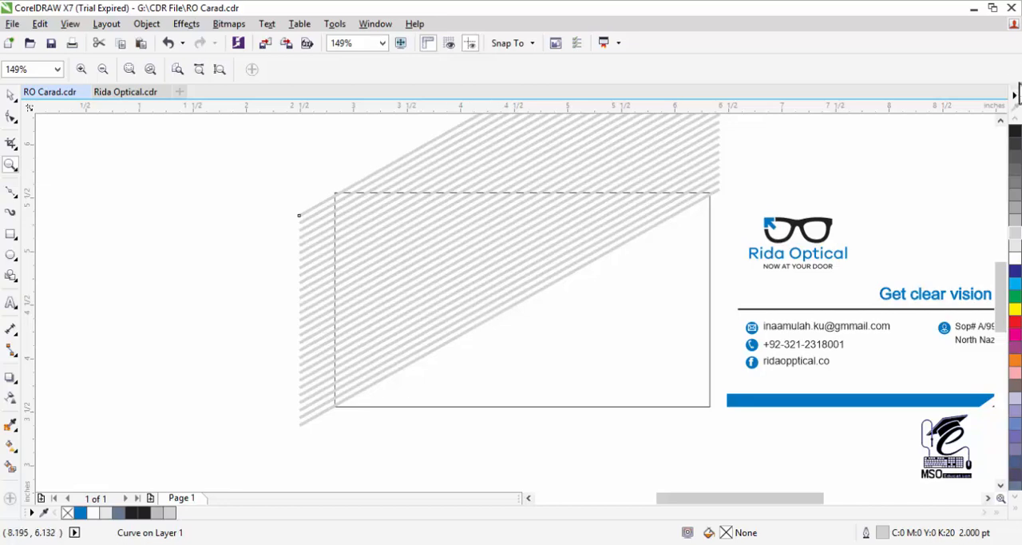
pyautogui.click(1000, 119)
pyautogui.click(1000, 120)
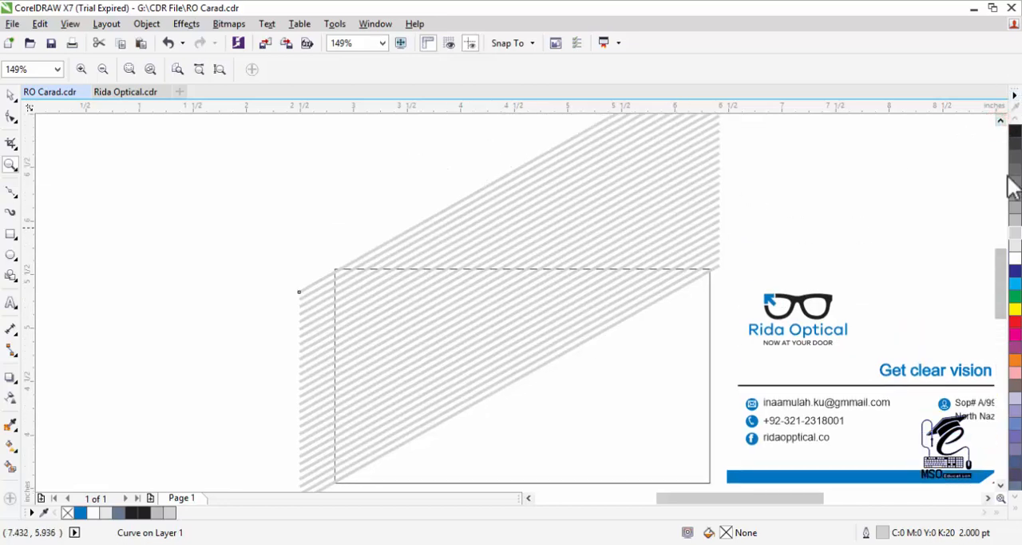
pyautogui.click(10, 96)
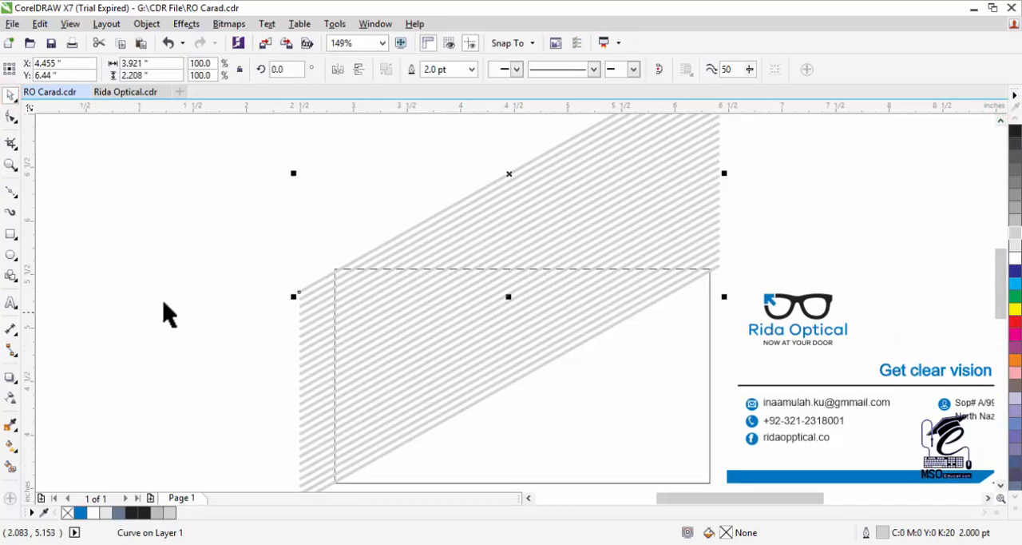
pyautogui.click(10, 164)
pyautogui.rightClick(532, 393)
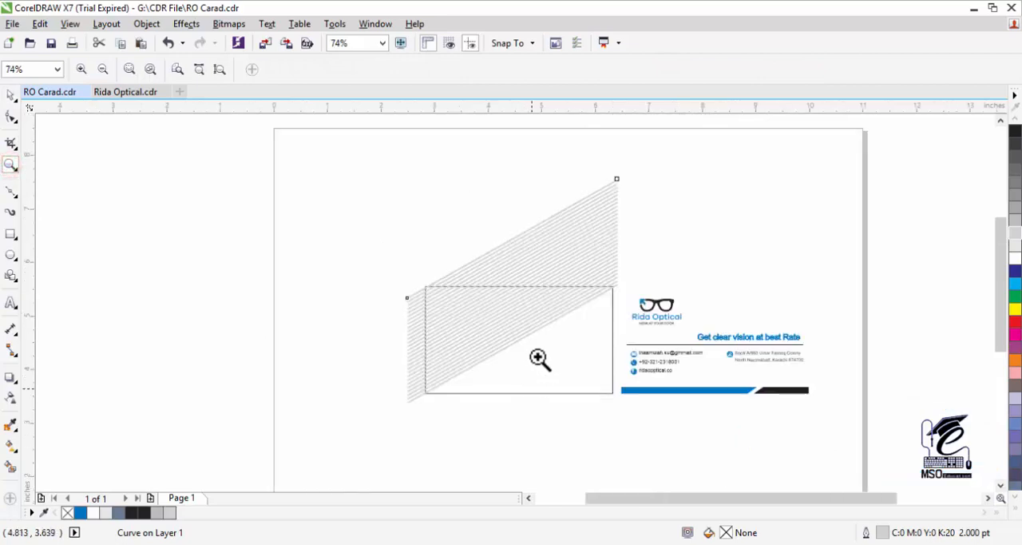
pyautogui.click(10, 95)
pyautogui.click(302, 217)
pyautogui.hotkey('ctrl', 'z')
# - Place a copy of the lowest diagonal line about 0.08 inch directly below it
pyautogui.click(10, 163)
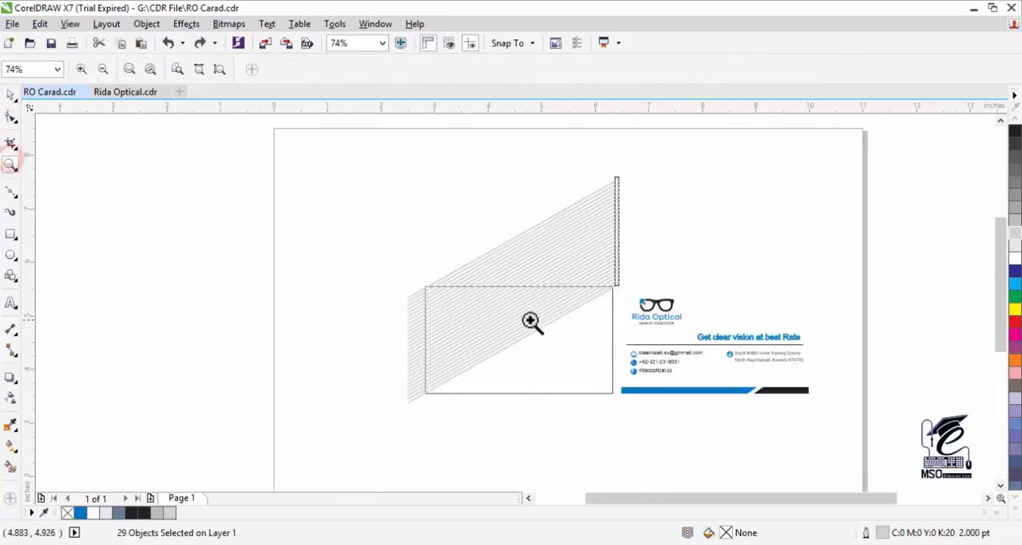
pyautogui.click(532, 322)
pyautogui.click(541, 328)
pyautogui.click(491, 304)
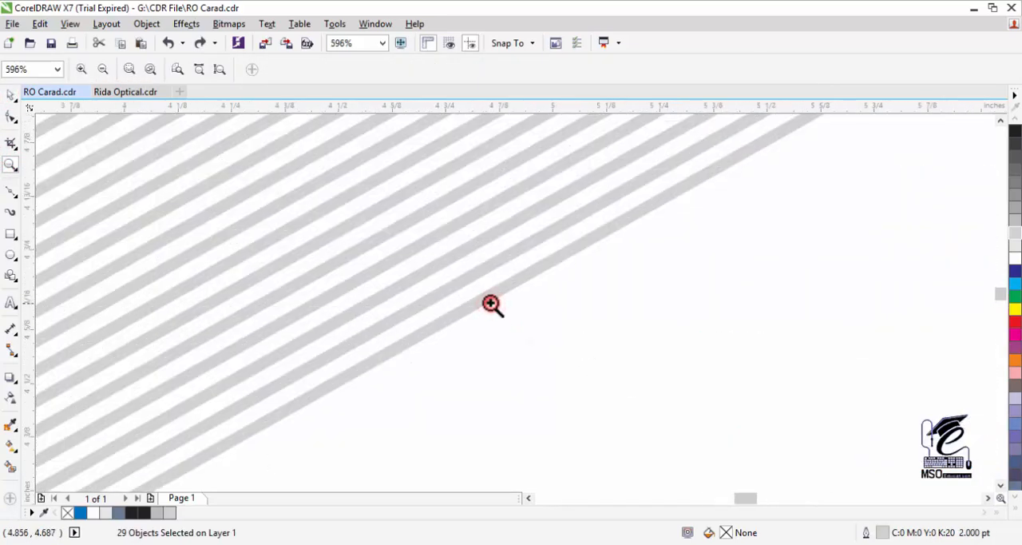
pyautogui.click(477, 303)
pyautogui.click(10, 96)
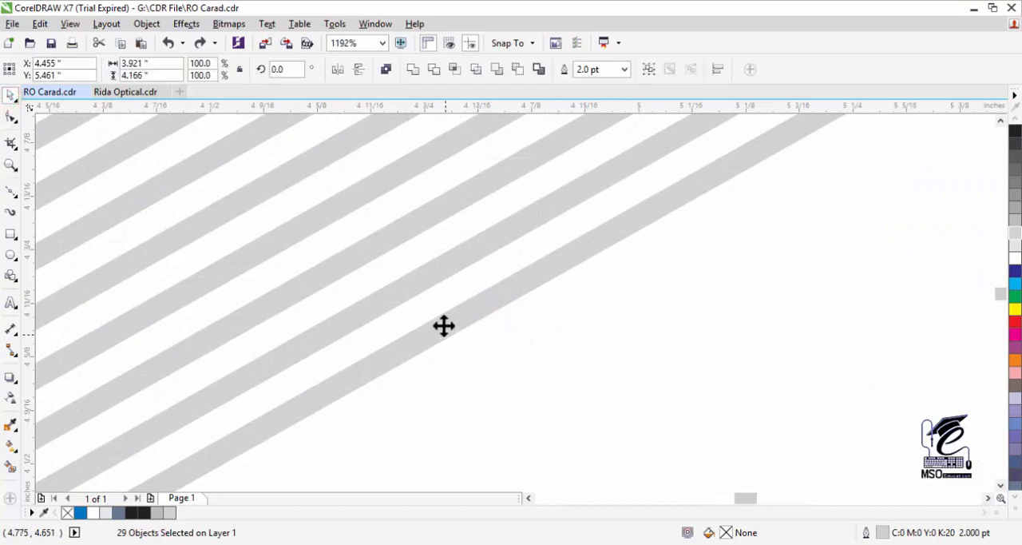
pyautogui.click(559, 444)
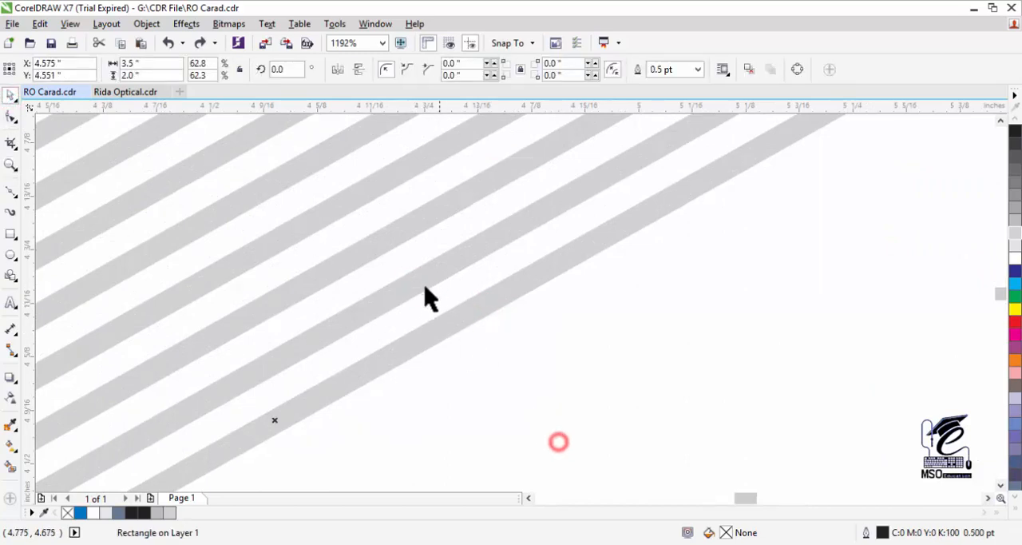
pyautogui.click(424, 285)
pyautogui.moveTo(423, 284); pyautogui.dragTo(512, 386)
pyautogui.hotkey('ctrl', 'z')
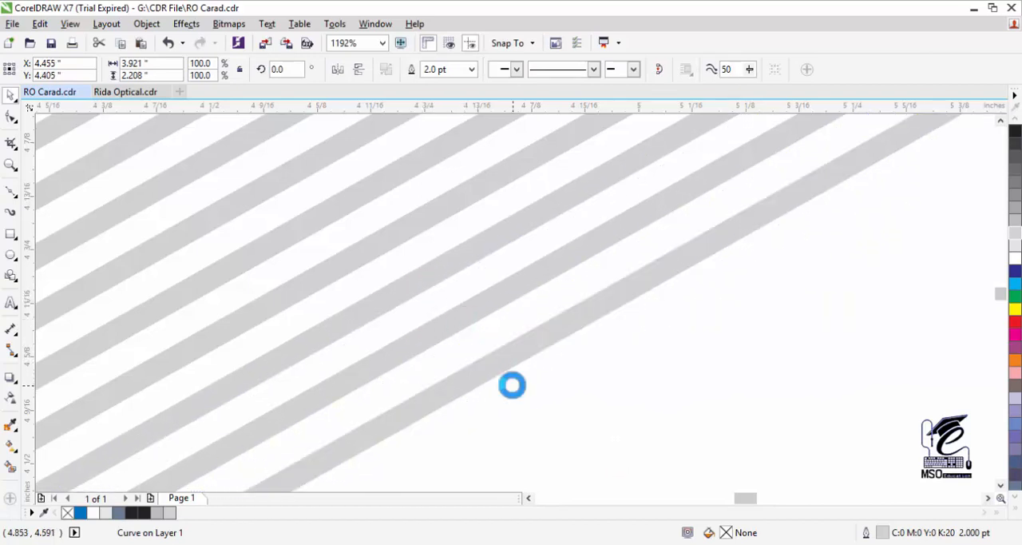
# - Repeat the downward duplication of the diagonal line until the stripes cover the card frame's lower-right half
pyautogui.click(10, 164)
pyautogui.rightClick(472, 312)
pyautogui.rightClick(484, 320)
pyautogui.rightClick(488, 321)
pyautogui.rightClick(515, 337)
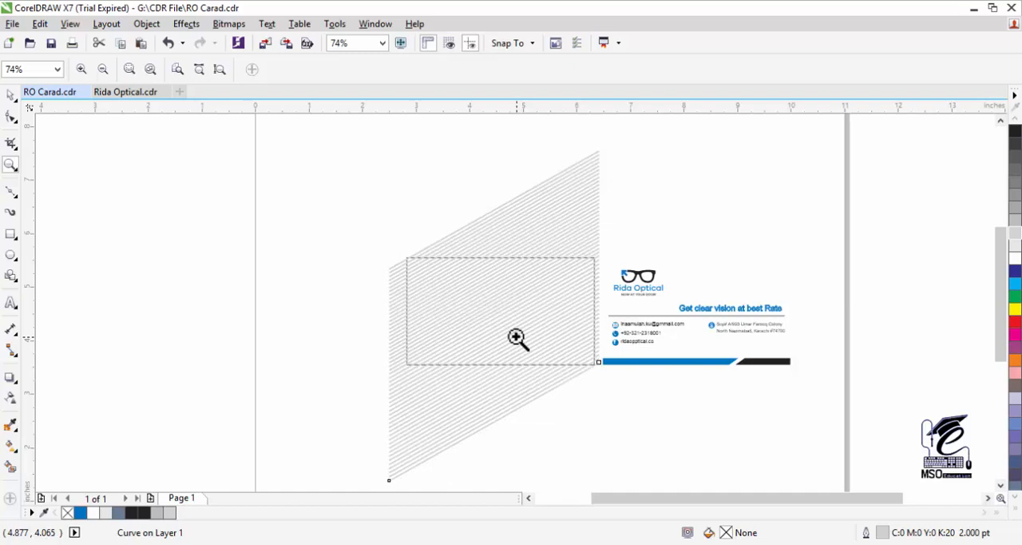
# - Select all the diagonal lines, leave the card rectangle out of the selection, and group them
pyautogui.click(11, 95)
pyautogui.moveTo(612, 127); pyautogui.dragTo(447, 471)
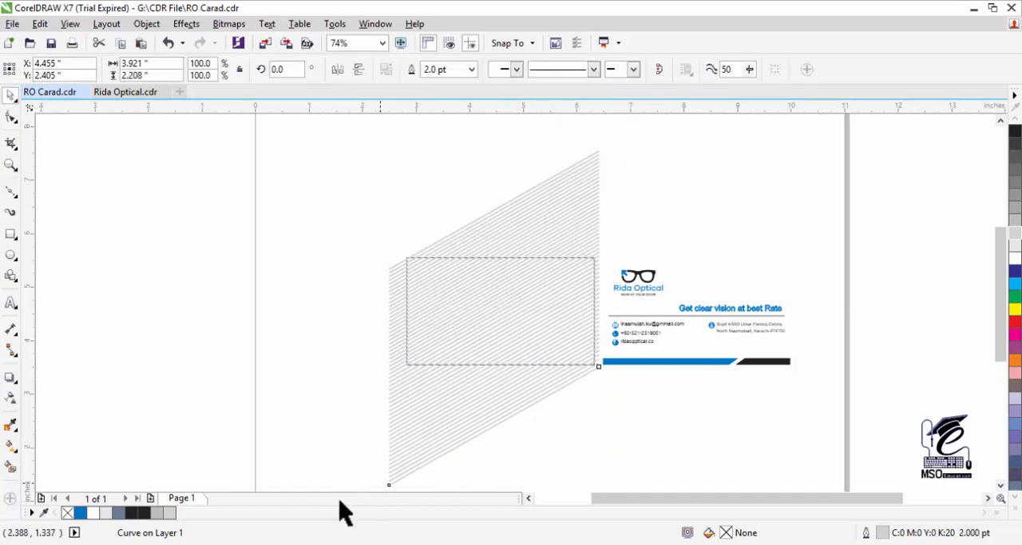
pyautogui.moveTo(339, 501); pyautogui.dragTo(324, 463)
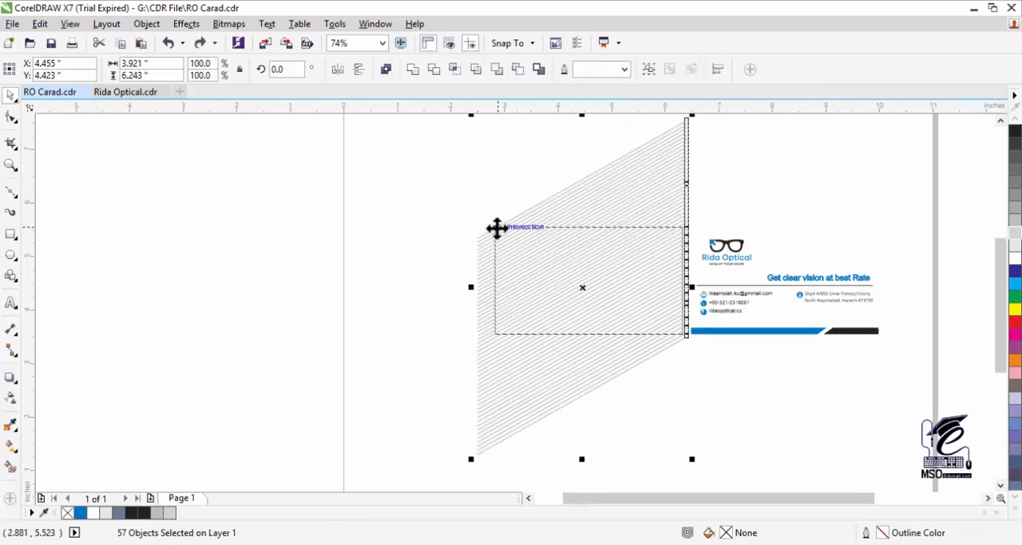
pyautogui.keyDown('shift'); pyautogui.click(497, 228); pyautogui.keyUp('shift')
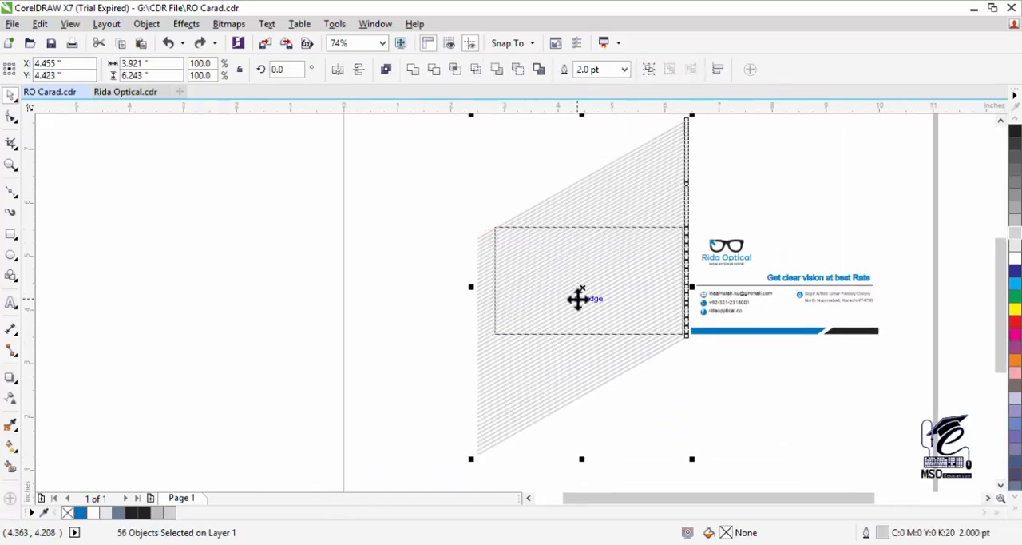
pyautogui.hotkey('ctrl', 'g')
# - Move the group of diagonal stripes about 1 inch down and 0.2 inch to the right of its place over the card frame
pyautogui.press('F3')
pyautogui.moveTo(546, 295); pyautogui.dragTo(550, 321)
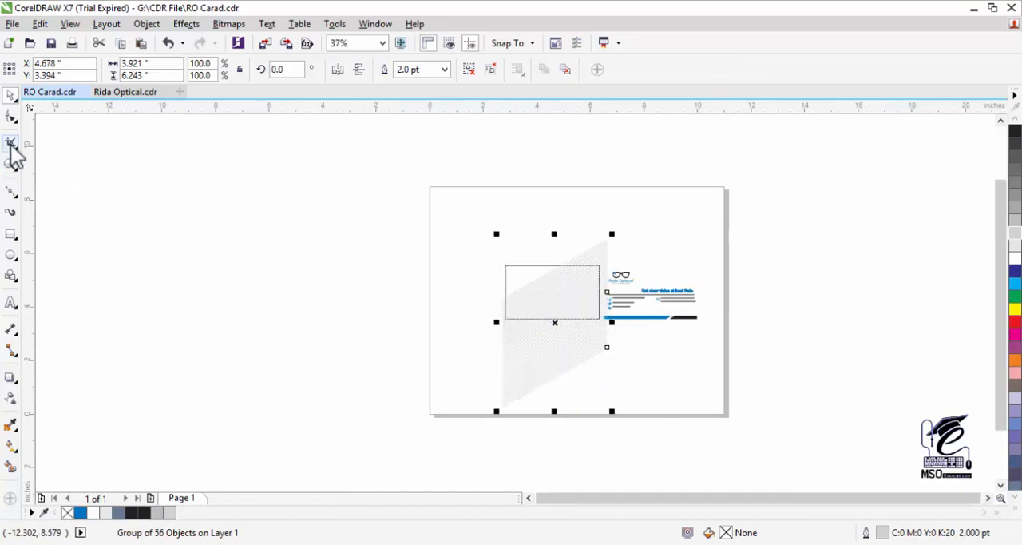
pyautogui.click(11, 164)
pyautogui.click(559, 304)
pyautogui.click(570, 289)
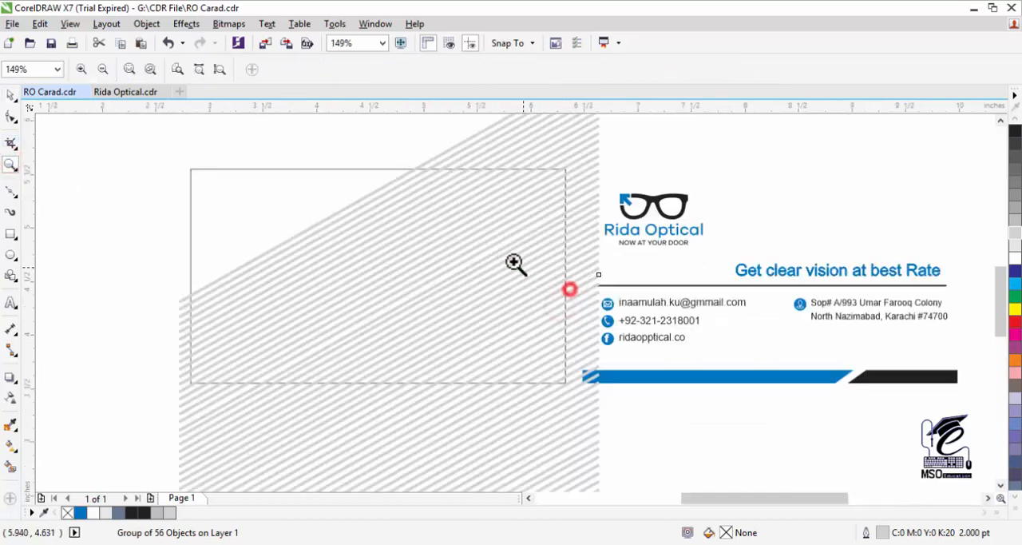
# - PowerClip the group of diagonal stripes inside the card rectangle
pyautogui.click(340, 219)
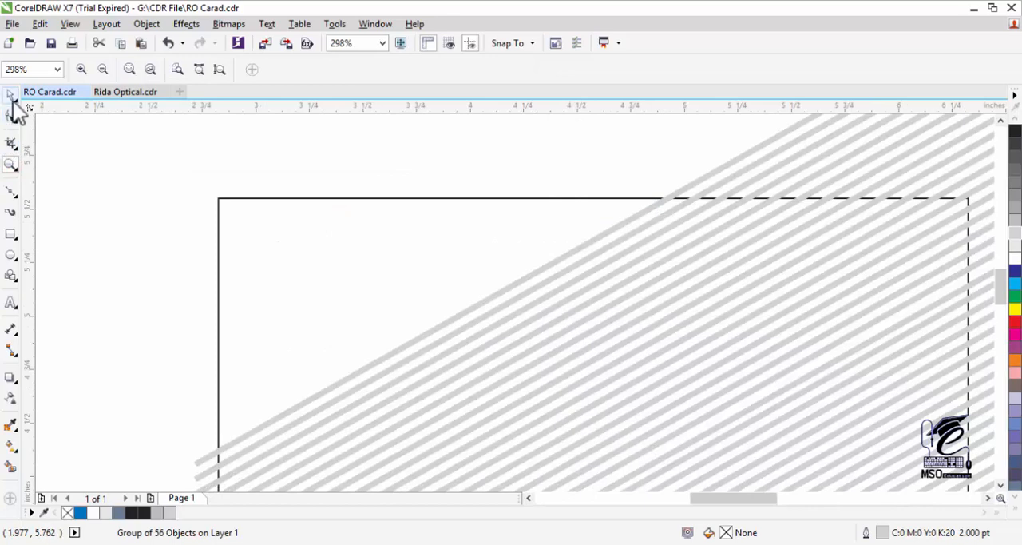
pyautogui.click(11, 96)
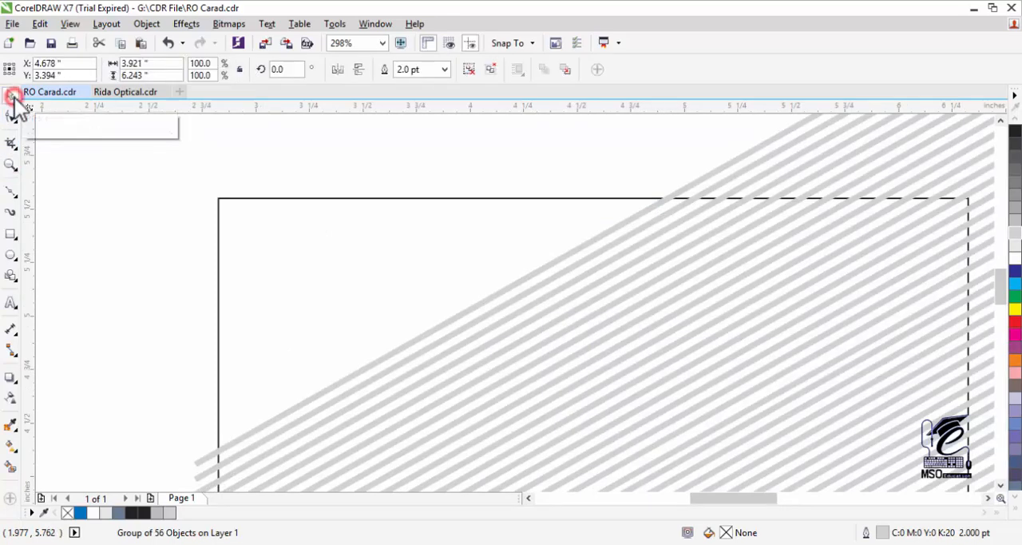
pyautogui.rightClick(511, 344)
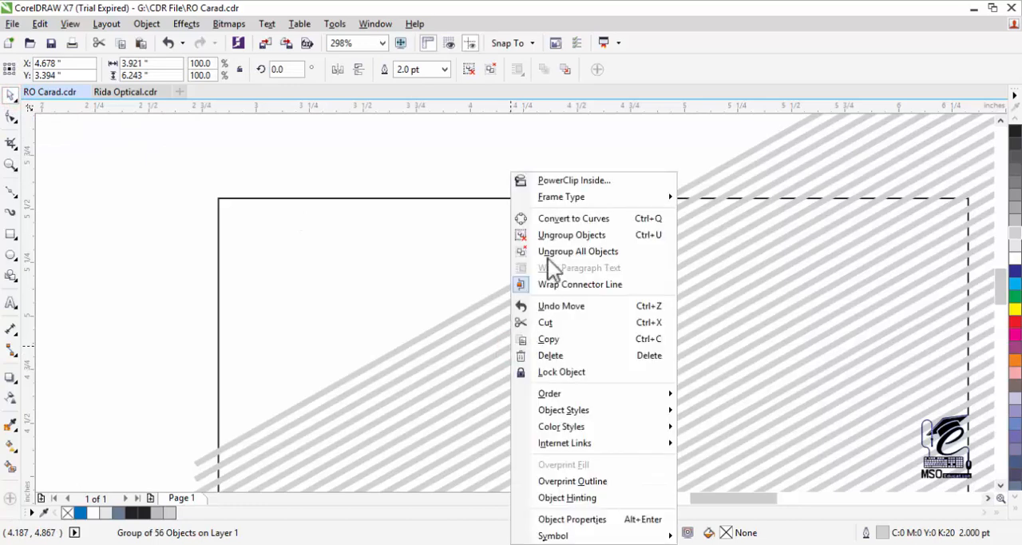
pyautogui.click(550, 182)
pyautogui.click(315, 201)
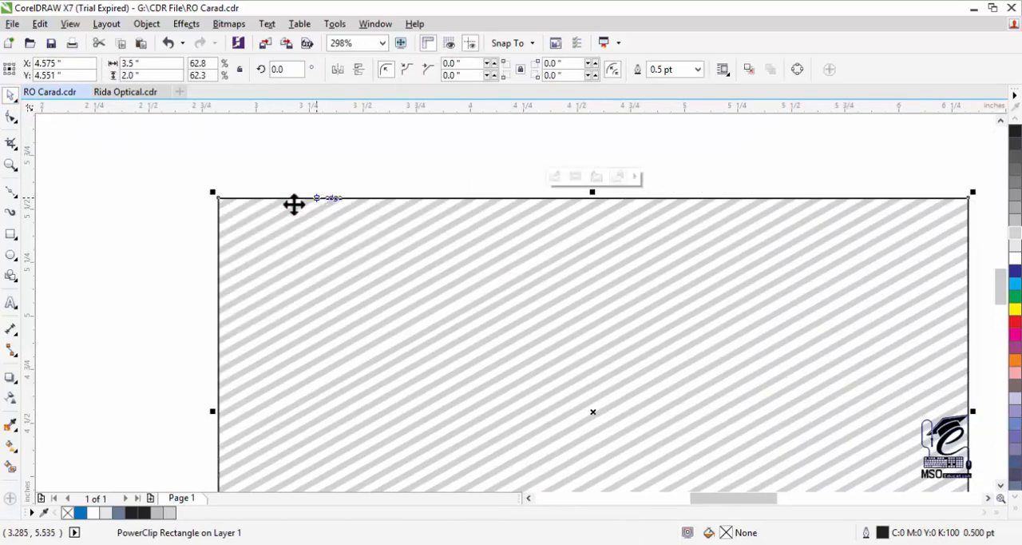
# - Move the grouped logo, text and footer bar onto the striped card rectangle, aligned with its edges
pyautogui.click(11, 165)
pyautogui.rightClick(554, 317)
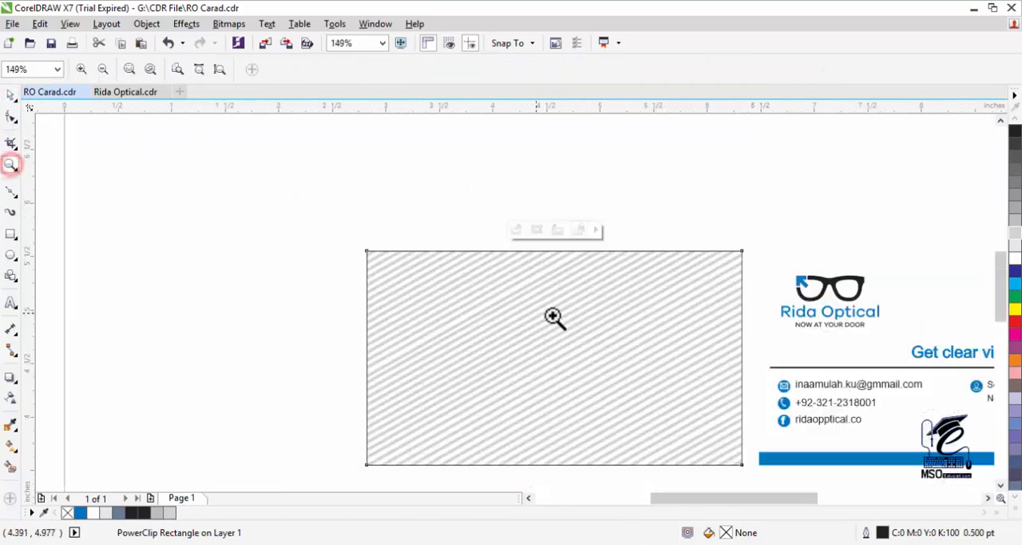
pyautogui.rightClick(589, 342)
pyautogui.click(587, 357)
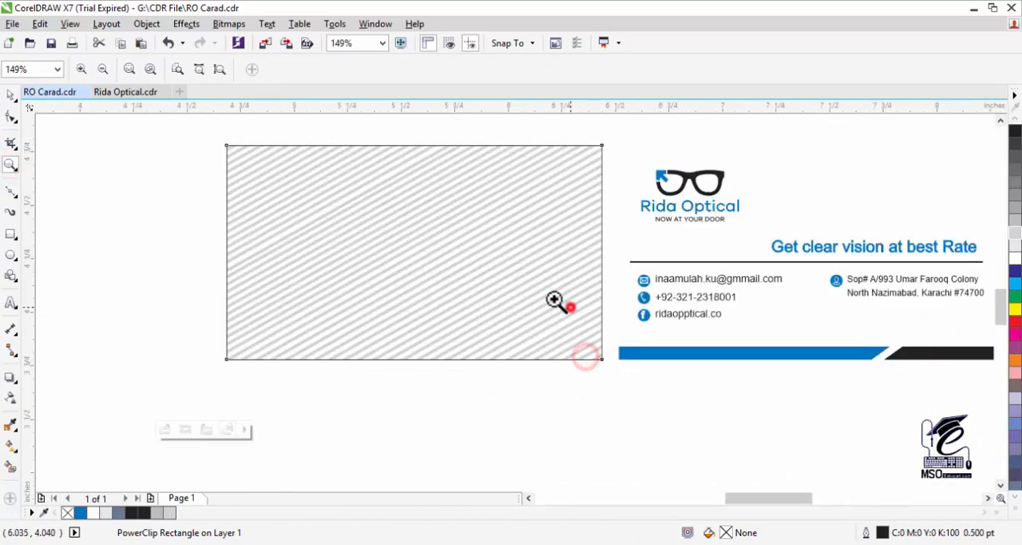
pyautogui.click(564, 306)
pyautogui.click(10, 96)
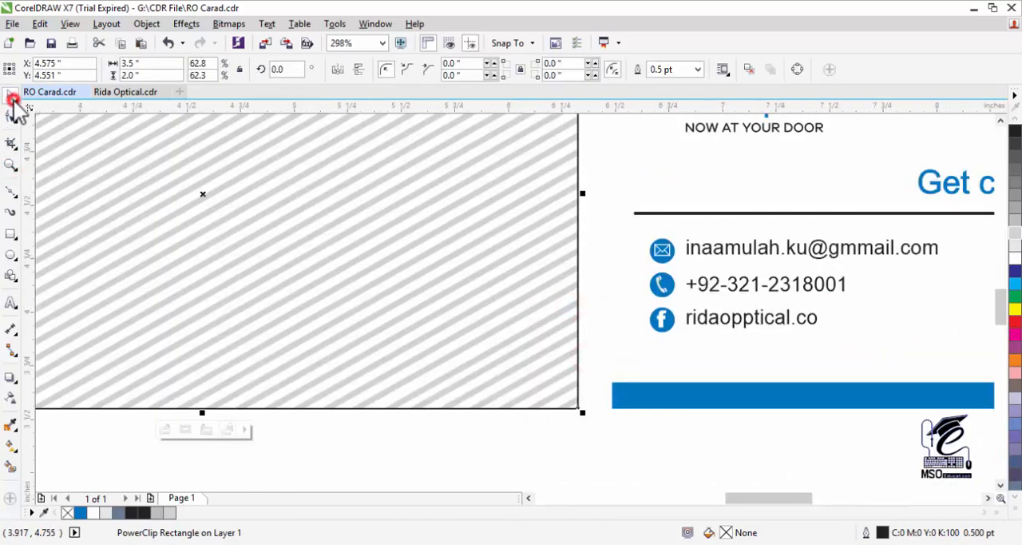
pyautogui.click(734, 288)
pyautogui.moveTo(734, 287); pyautogui.dragTo(165, 318)
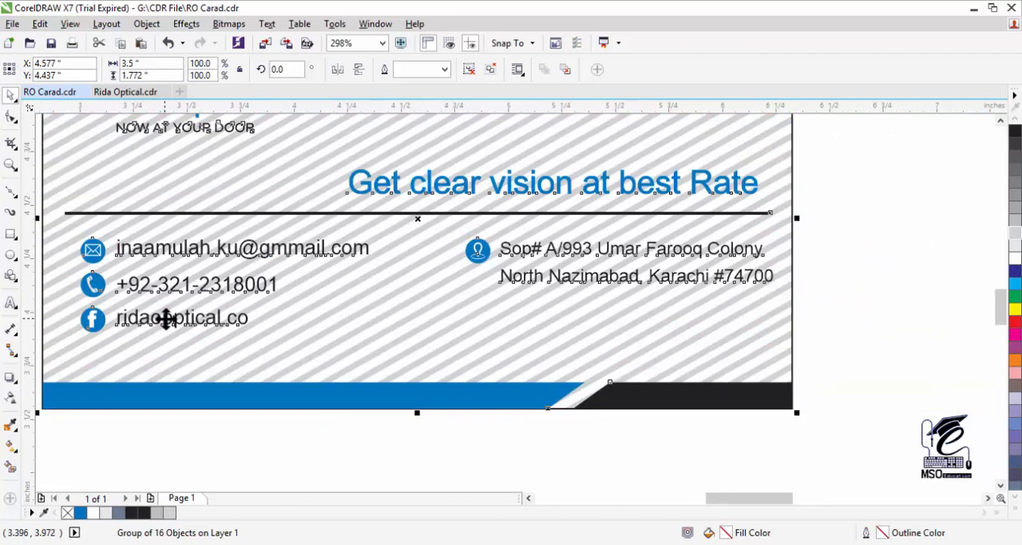
# - Set the outline width of the striped card rectangle to None
pyautogui.doubleClick(11, 166)
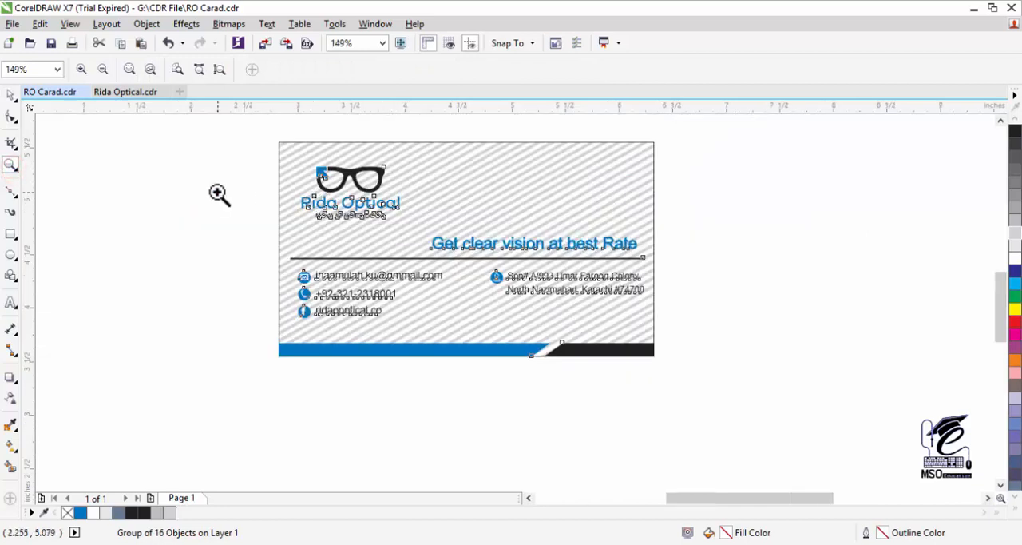
pyautogui.click(747, 231)
pyautogui.click(698, 70)
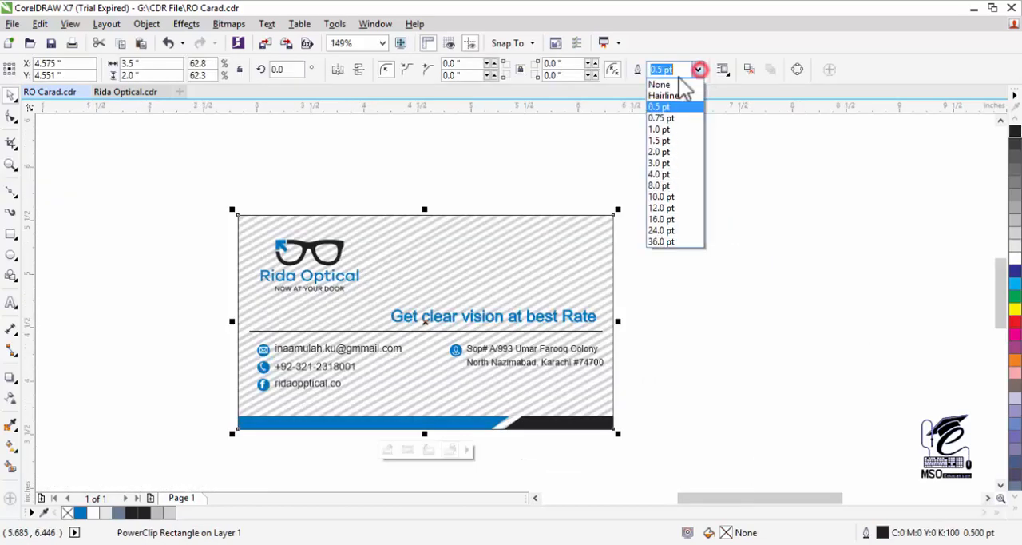
pyautogui.click(674, 83)
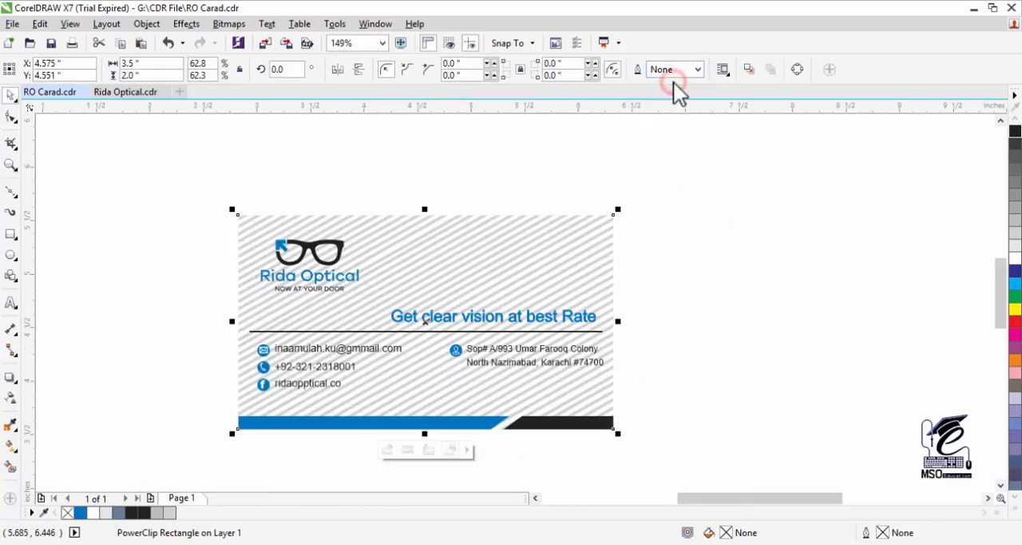
pyautogui.click(724, 237)
# - Open the striped card rectangle's PowerClip contents for editing and select the stripe group
pyautogui.click(11, 165)
pyautogui.moveTo(223, 194); pyautogui.dragTo(634, 440)
pyautogui.click(473, 284)
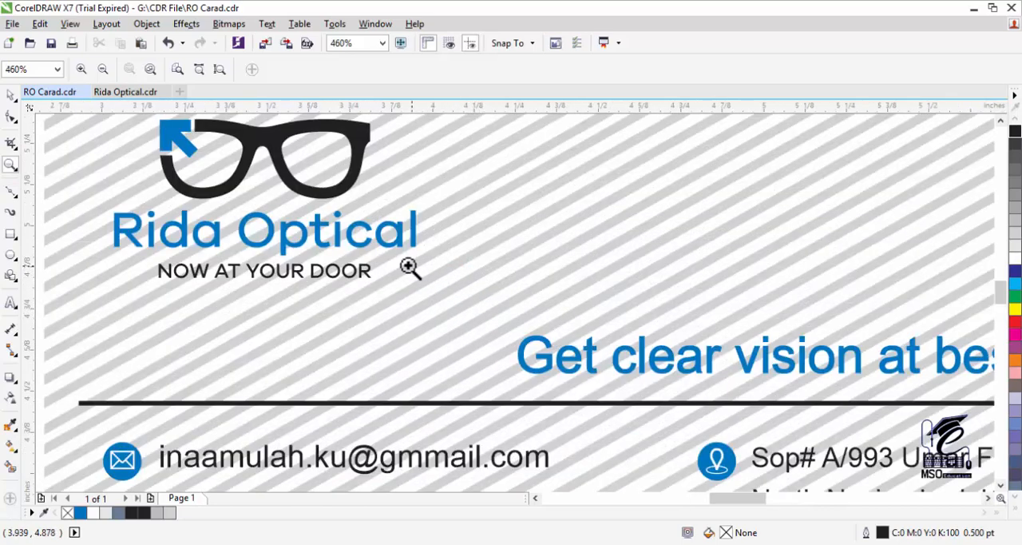
pyautogui.click(12, 95)
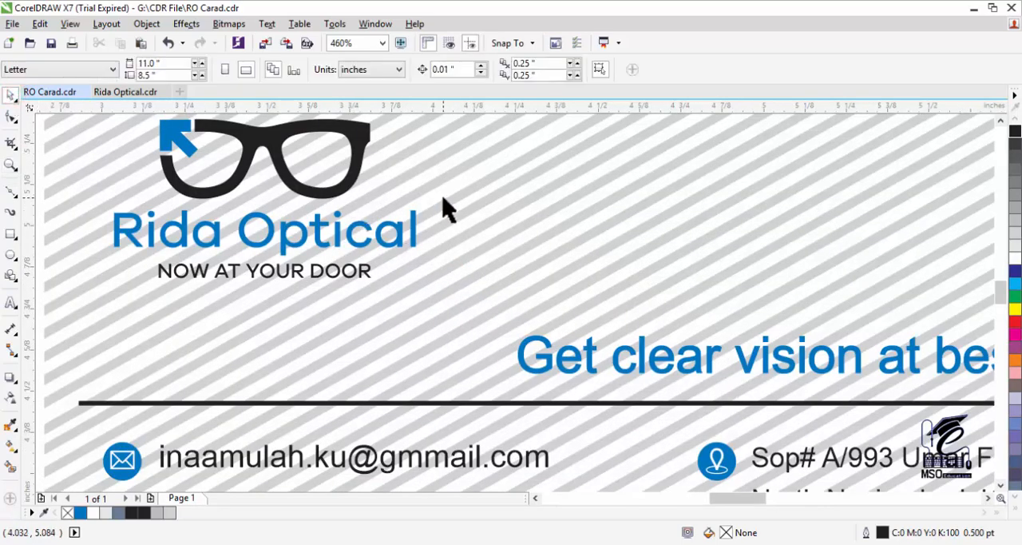
pyautogui.click(481, 187)
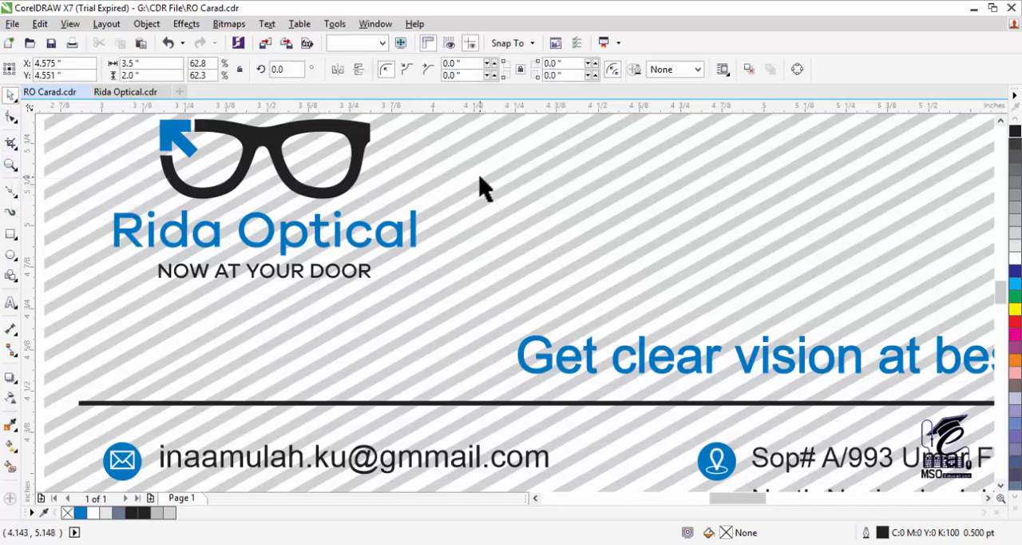
pyautogui.rightClick(482, 187)
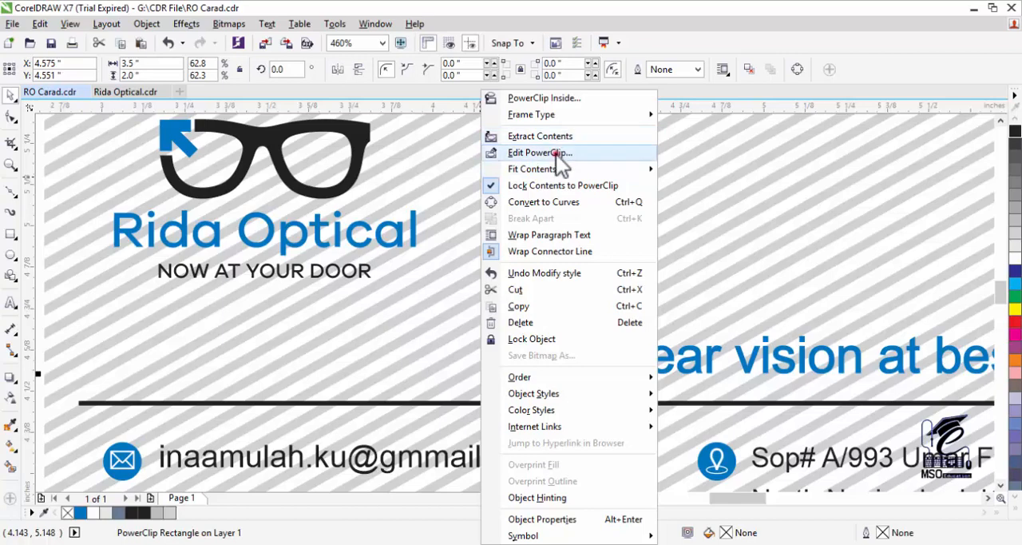
pyautogui.click(555, 152)
pyautogui.click(497, 244)
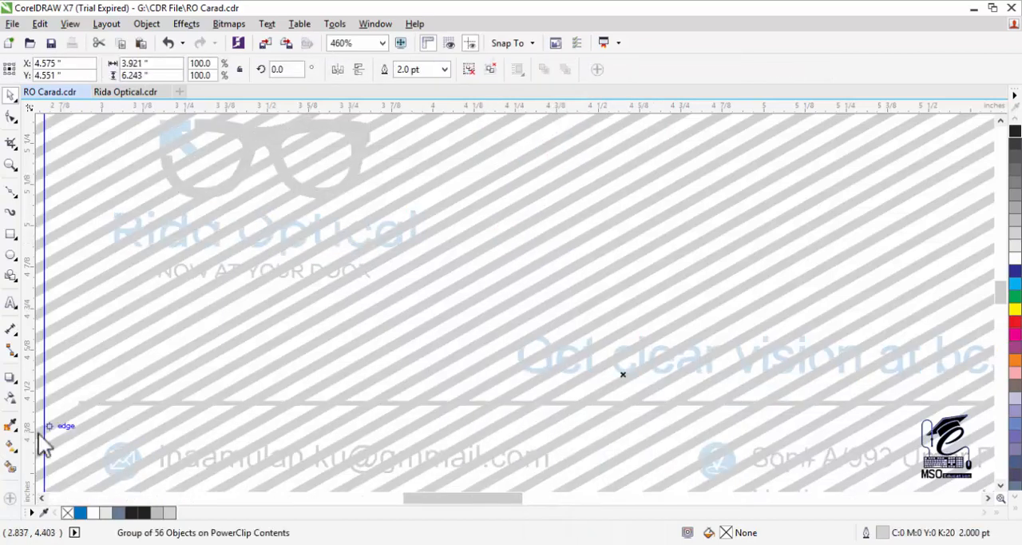
# - Try a linear transparency on the stripe group that fades the stripes out toward the card's right edge
pyautogui.press('F3')
pyautogui.click(10, 397)
pyautogui.moveTo(334, 391); pyautogui.dragTo(805, 347)
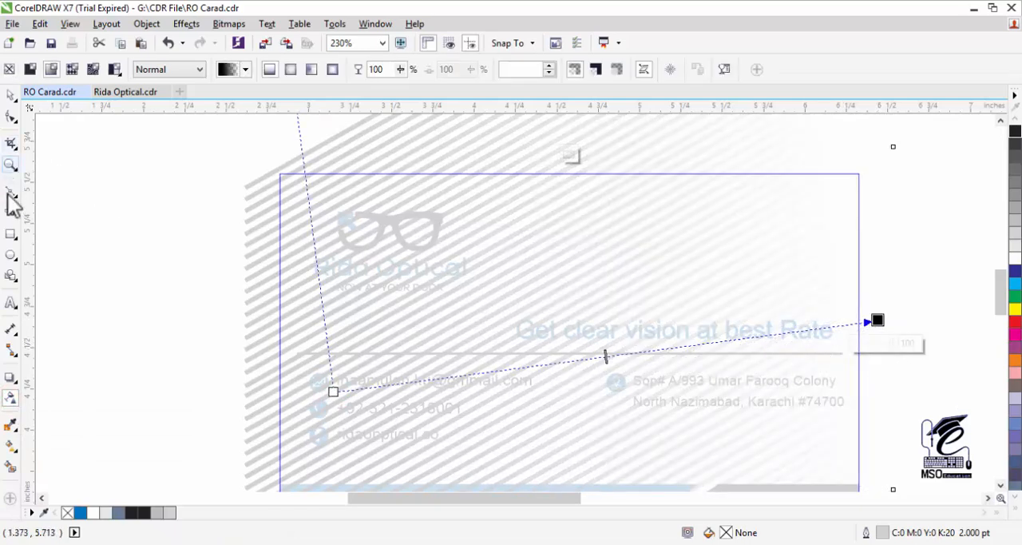
pyautogui.click(10, 165)
pyautogui.rightClick(488, 322)
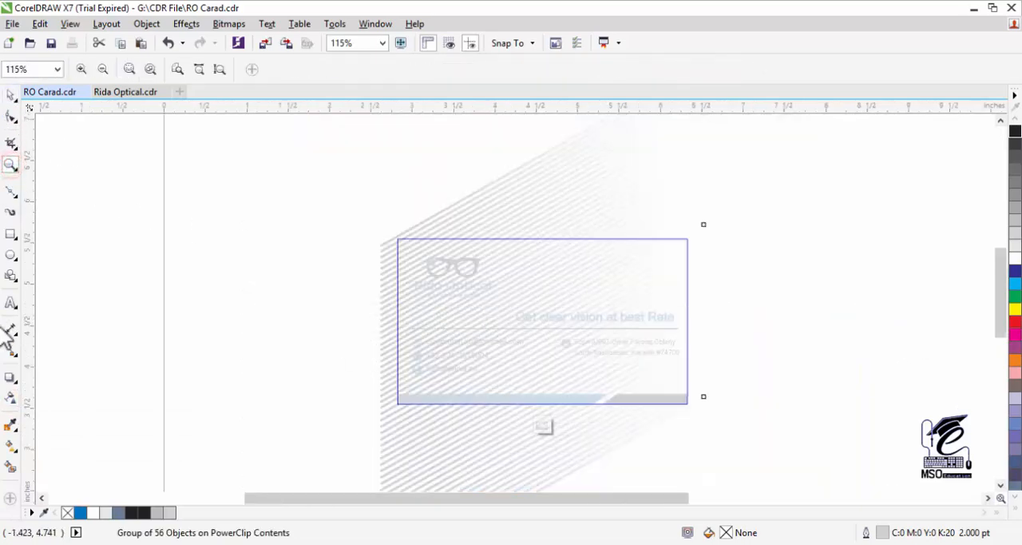
# - Apply a linear transparency to the stripe group, opaque beyond the card's upper-right corner and fully transparent beyond its lower-left corner
pyautogui.click(11, 397)
pyautogui.moveTo(238, 368); pyautogui.dragTo(731, 303)
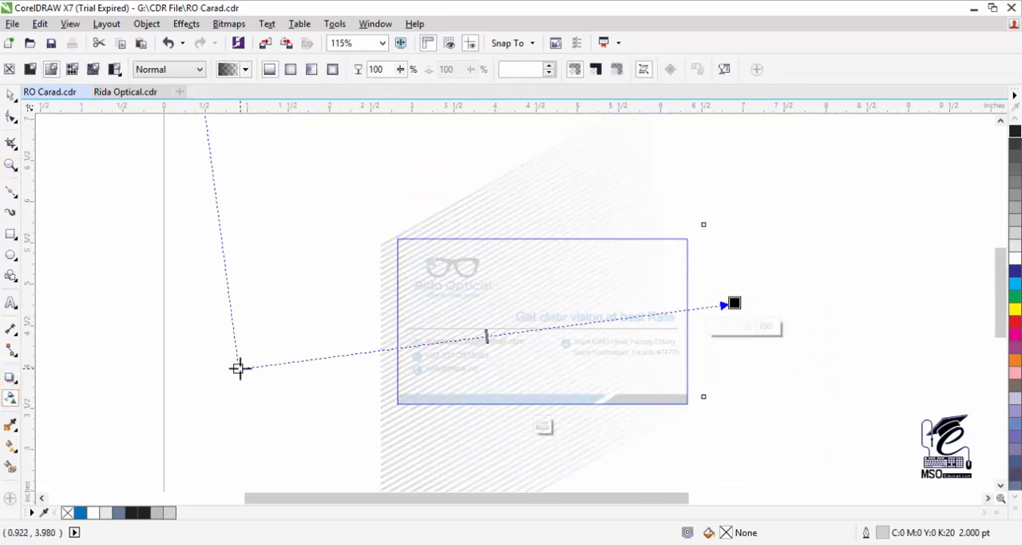
pyautogui.moveTo(238, 369); pyautogui.dragTo(299, 415)
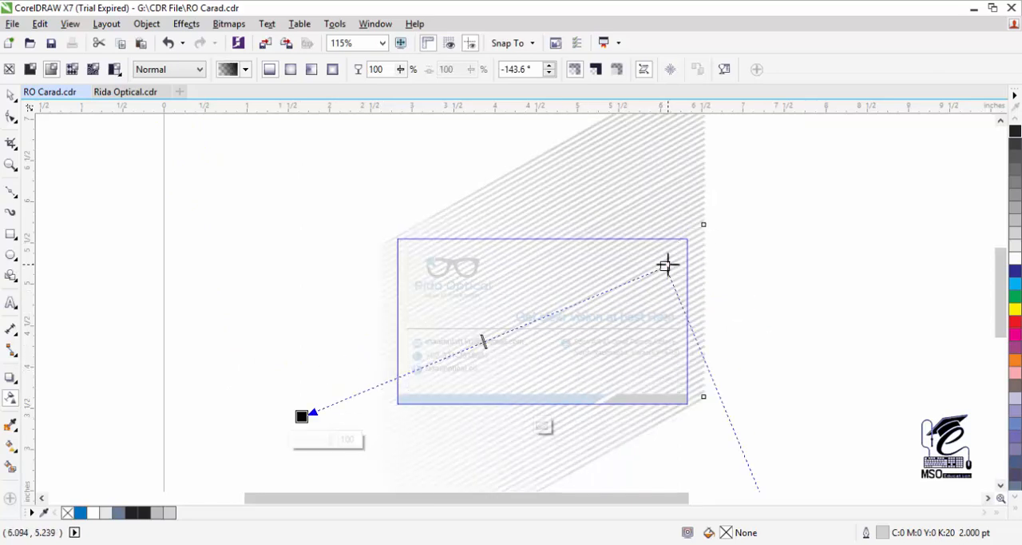
pyautogui.moveTo(666, 265); pyautogui.dragTo(698, 185)
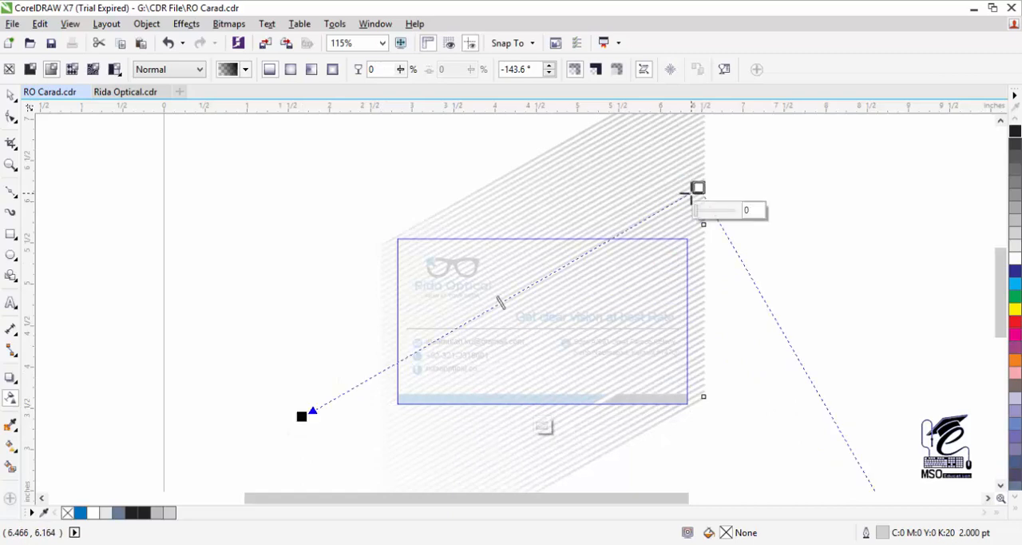
# - Move the transparency's opaque end farther above the card's upper-right corner and shift its midpoint toward the lower-left
pyautogui.click(500, 300)
pyautogui.moveTo(706, 186); pyautogui.dragTo(724, 160)
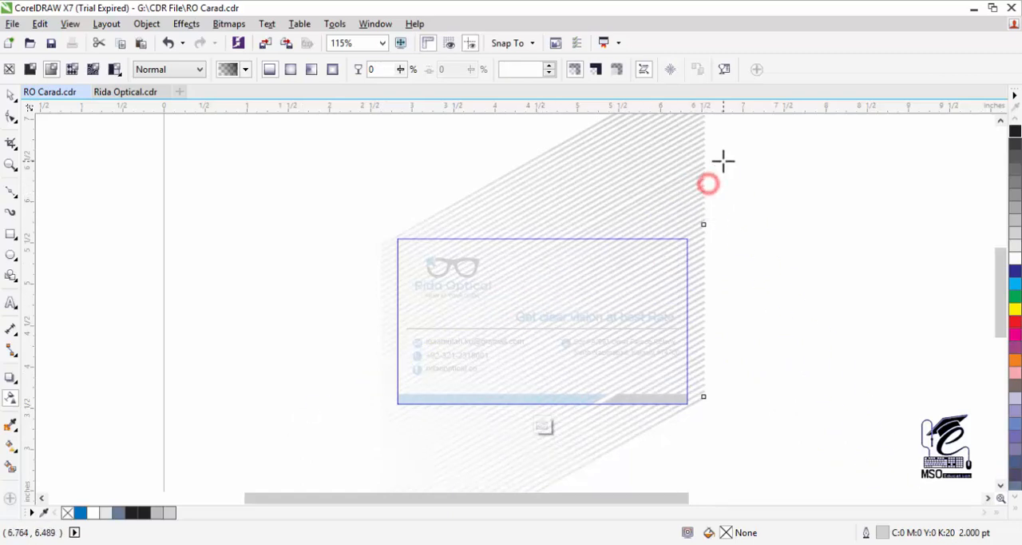
pyautogui.moveTo(294, 423); pyautogui.dragTo(277, 450)
pyautogui.hotkey('ctrl', 'z')
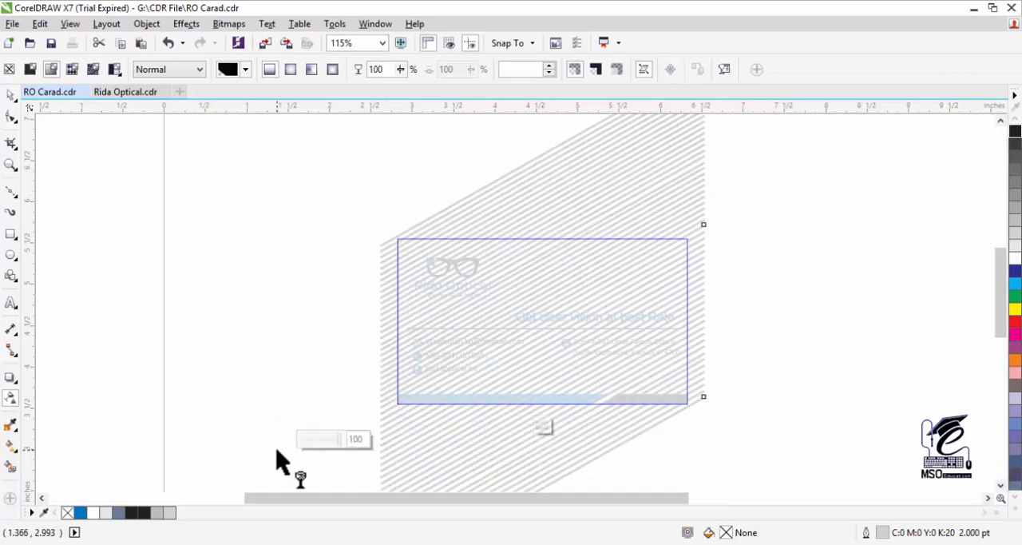
pyautogui.moveTo(548, 267); pyautogui.dragTo(438, 325)
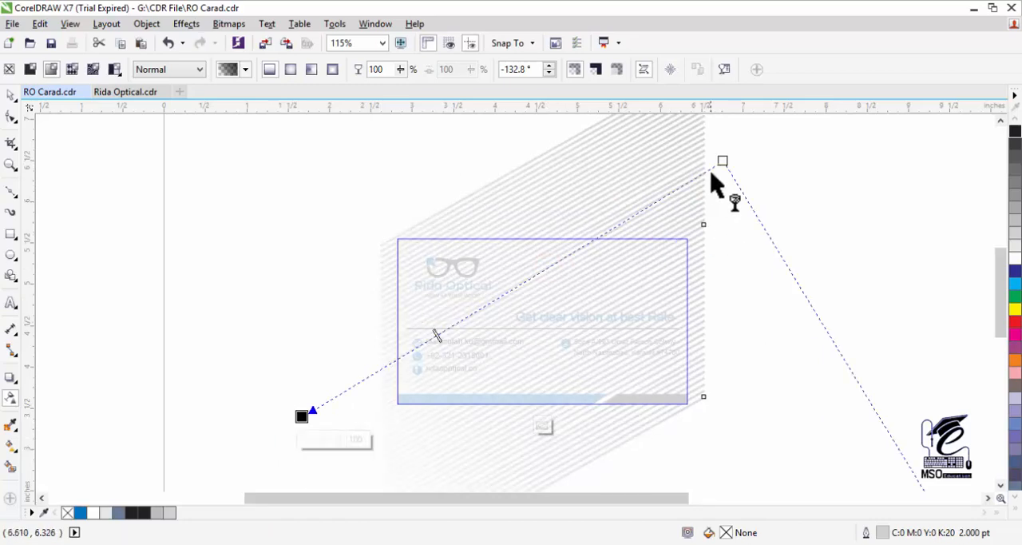
pyautogui.moveTo(722, 162); pyautogui.dragTo(694, 149)
# - Finish editing the PowerClip contents and return to the full card design
pyautogui.click(11, 94)
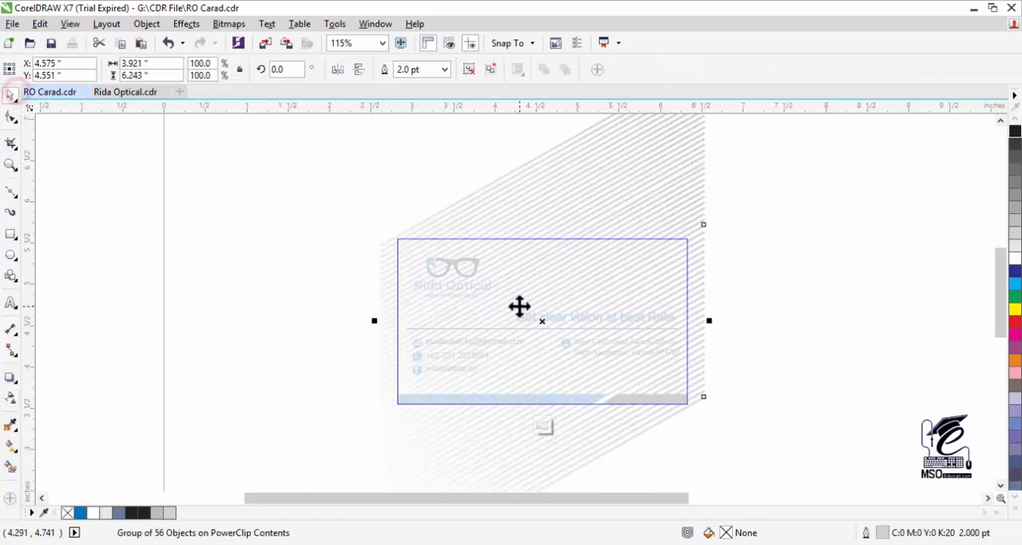
pyautogui.rightClick(518, 306)
pyautogui.click(550, 205)
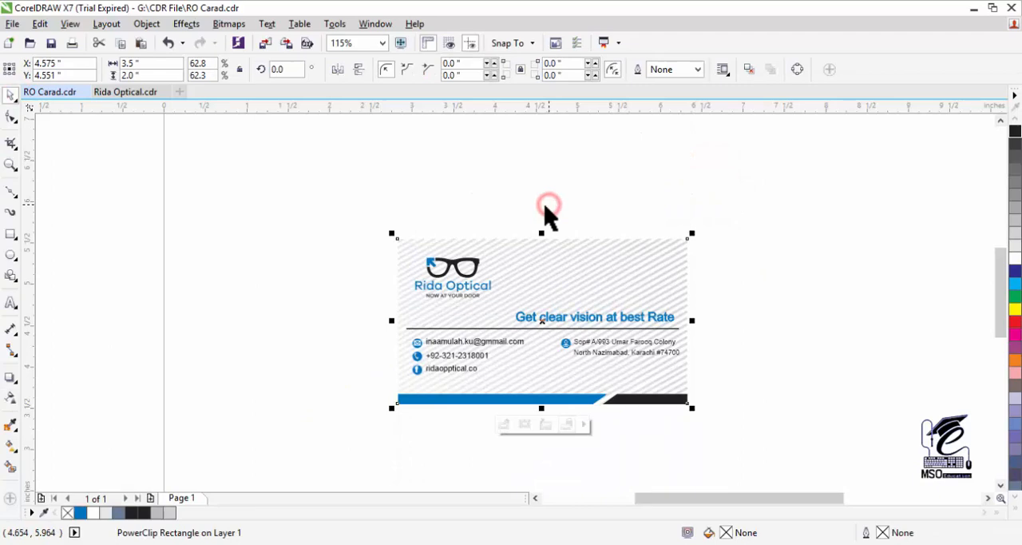
# - Give the striped card rectangle a 0.75 pt outline
pyautogui.click(11, 164)
pyautogui.click(573, 311)
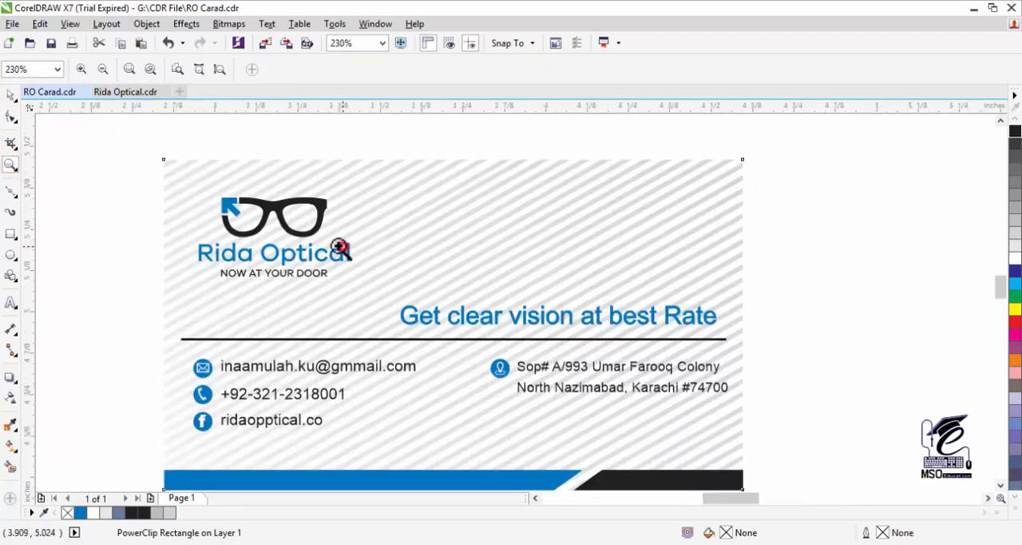
pyautogui.click(338, 252)
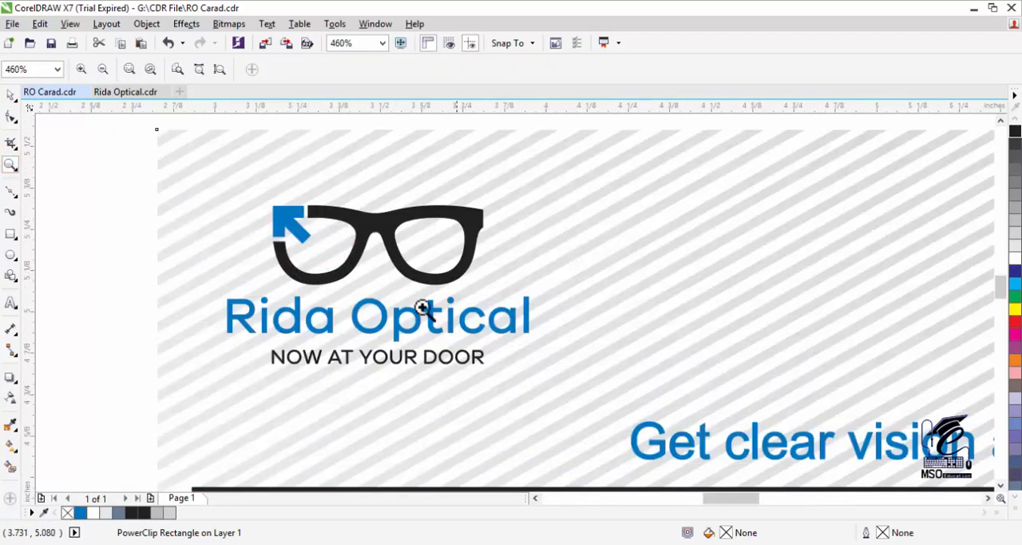
pyautogui.rightClick(648, 394)
pyautogui.click(1001, 484)
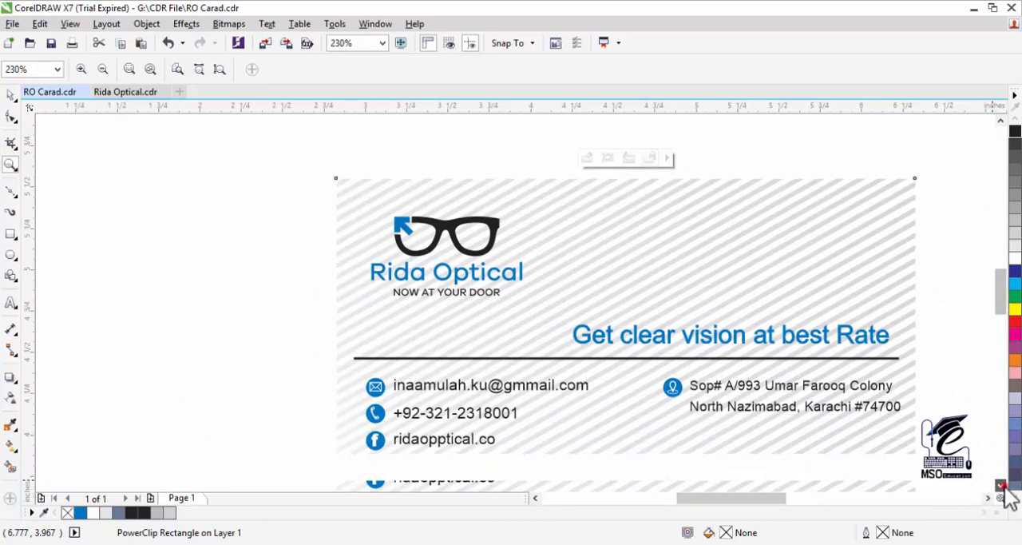
pyautogui.click(1001, 485)
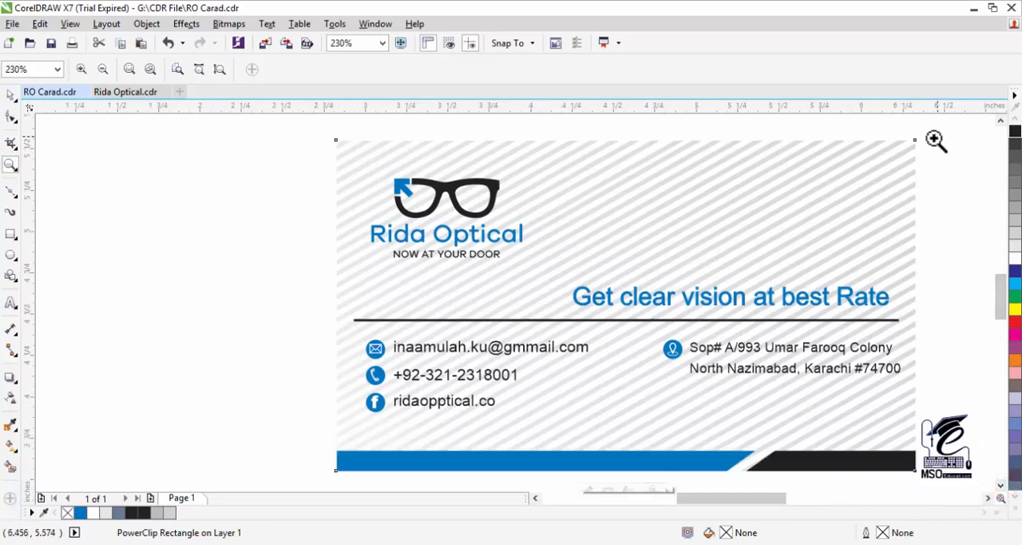
pyautogui.click(8, 96)
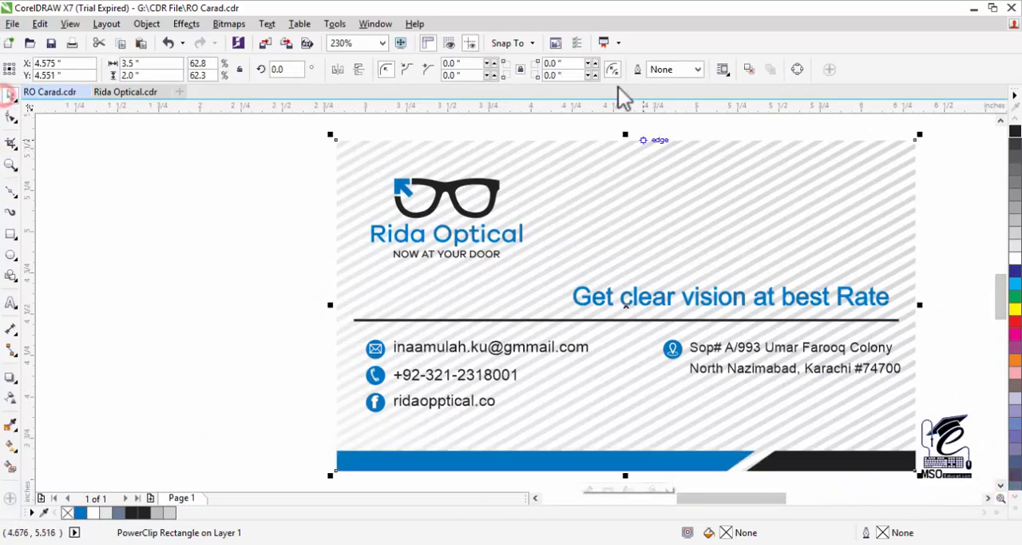
pyautogui.click(698, 69)
pyautogui.click(680, 122)
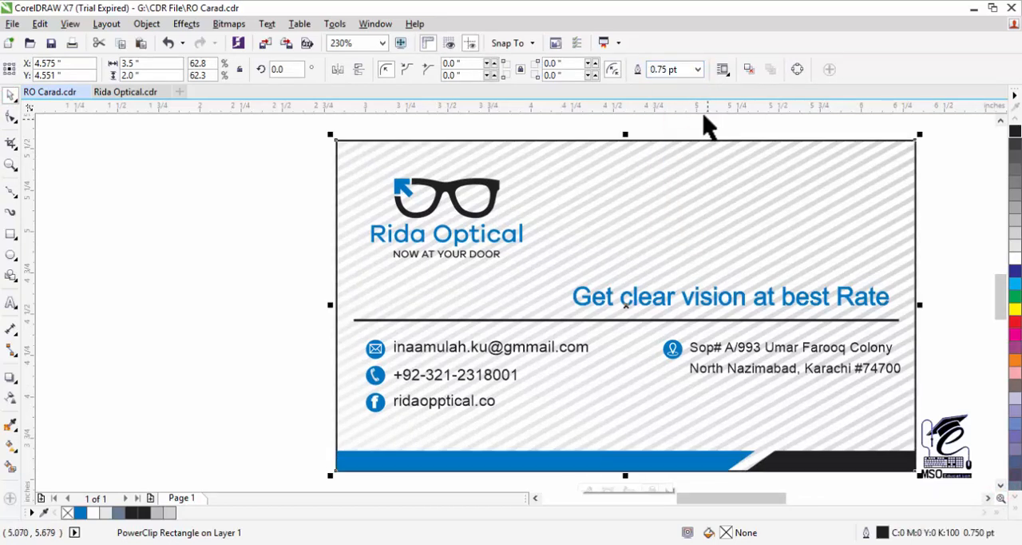
pyautogui.click(988, 498)
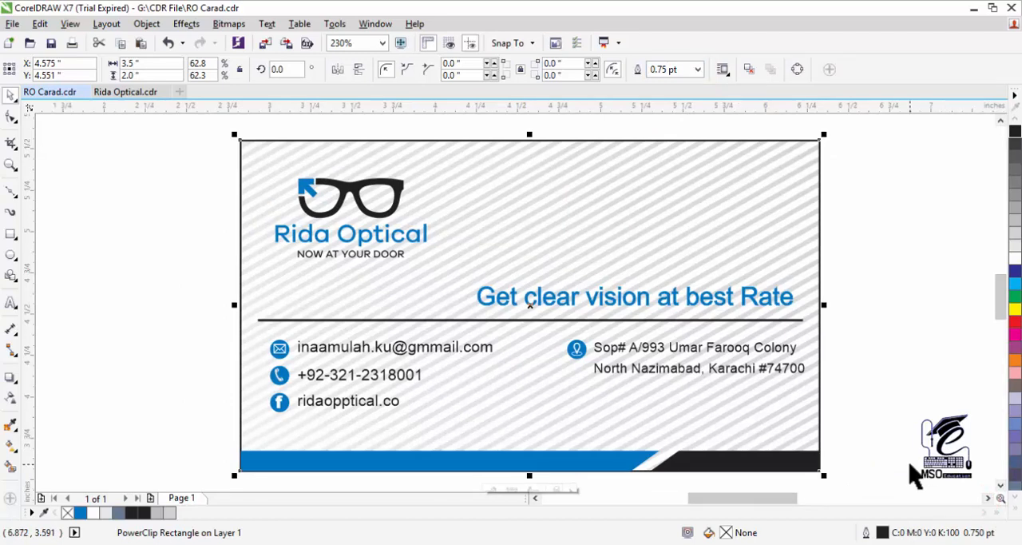